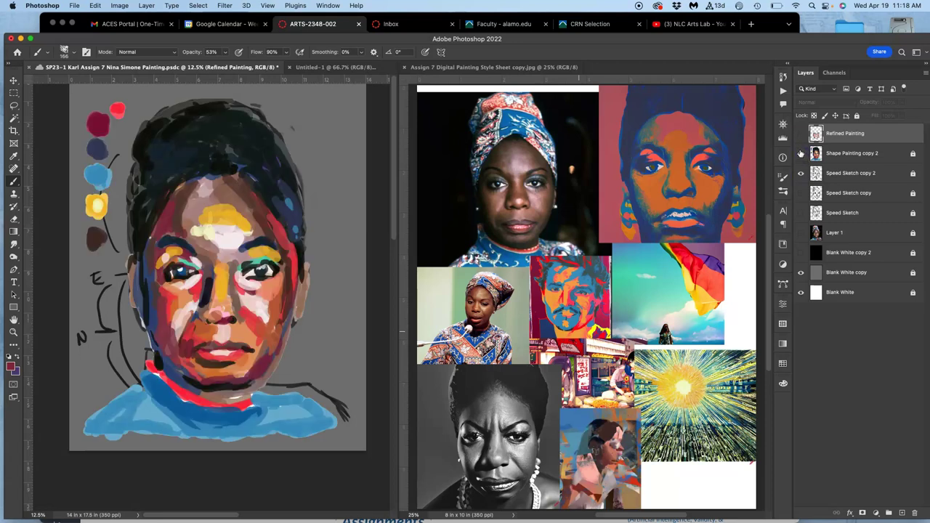
# Show the Refined Painting layer and lower its opacity to 89%.
pyautogui.click(802, 134)
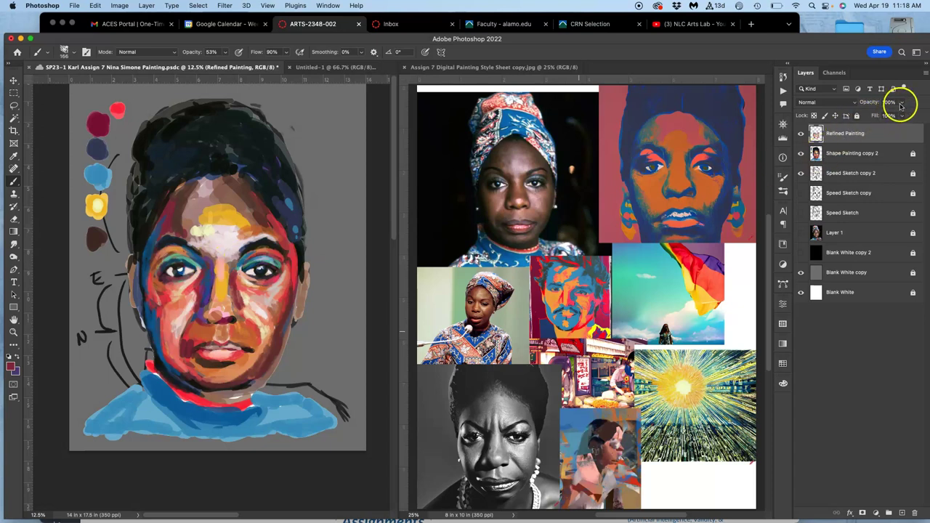
pyautogui.moveTo(888, 114)
pyautogui.mouseDown()
pyautogui.moveTo(872, 115)
pyautogui.moveTo(896, 114)
pyautogui.mouseUp()
pyautogui.click(869, 141)
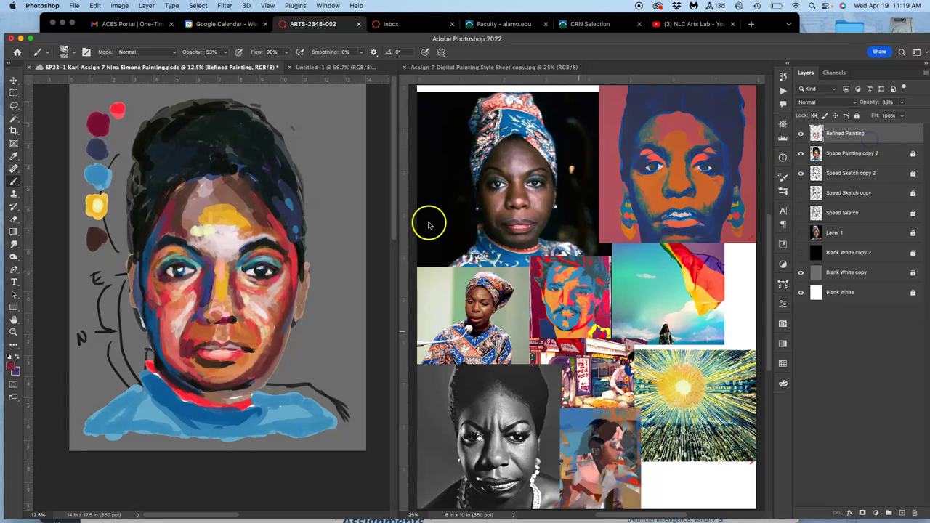
# Try to brush on the nose in the locked Shape Painting copy 2 layer, and return to the Refined Painting layer.
pyautogui.press('super+equal')
pyautogui.press('super+equal')
pyautogui.press('super+equal')
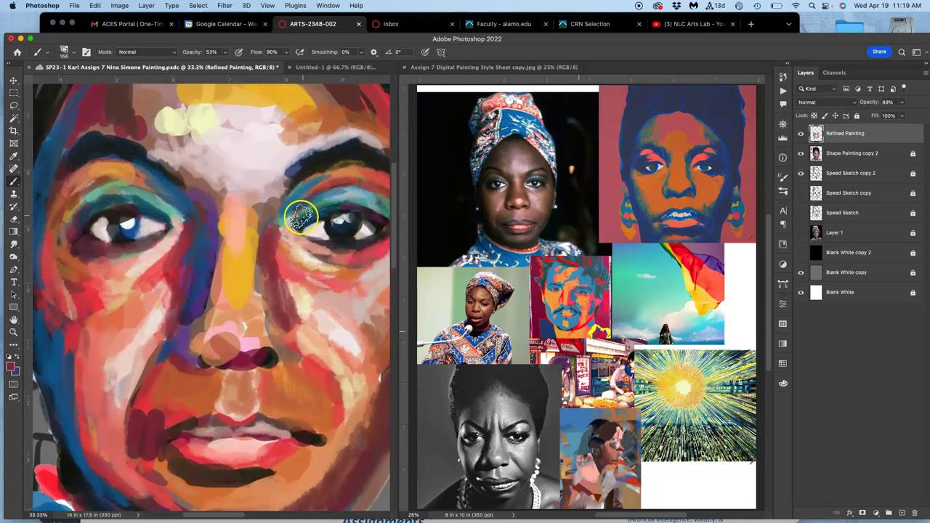
pyautogui.moveTo(260, 264); pyautogui.dragTo(241, 209)
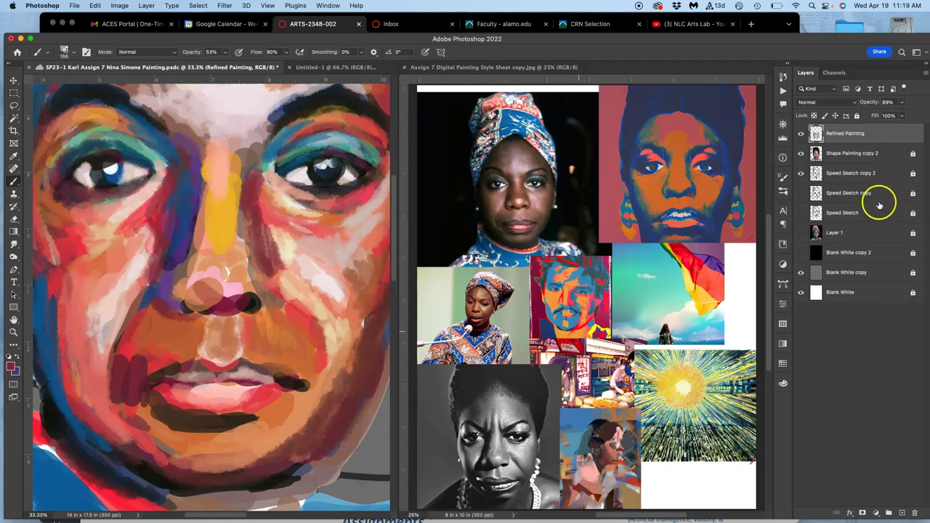
pyautogui.click(869, 161)
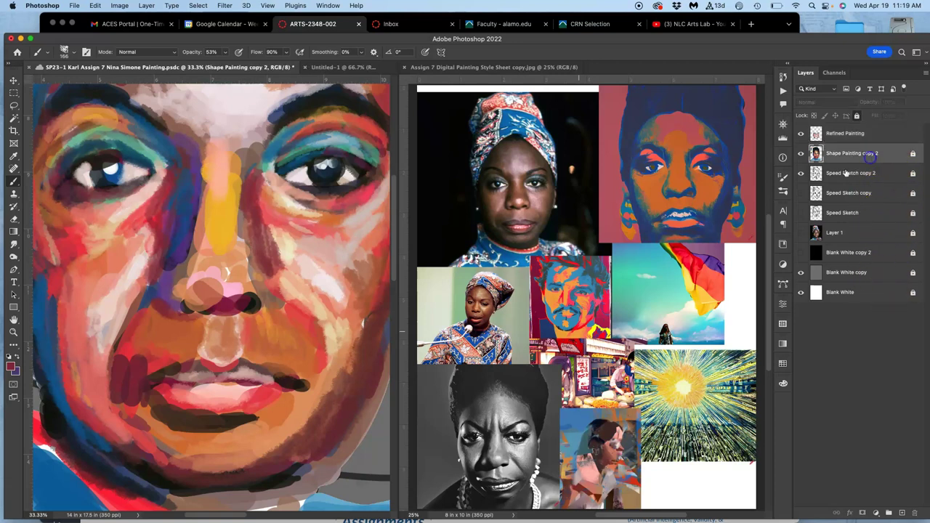
pyautogui.click(222, 252)
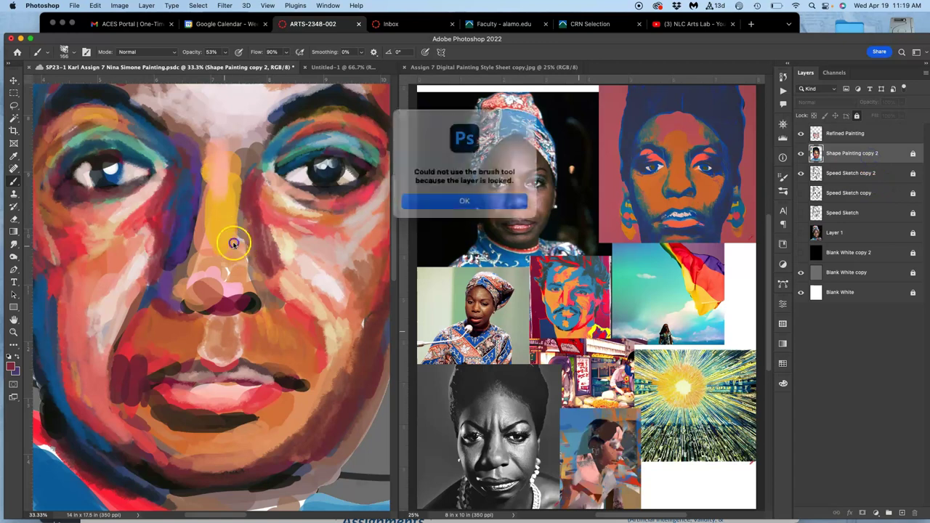
pyautogui.click(464, 197)
pyautogui.click(874, 139)
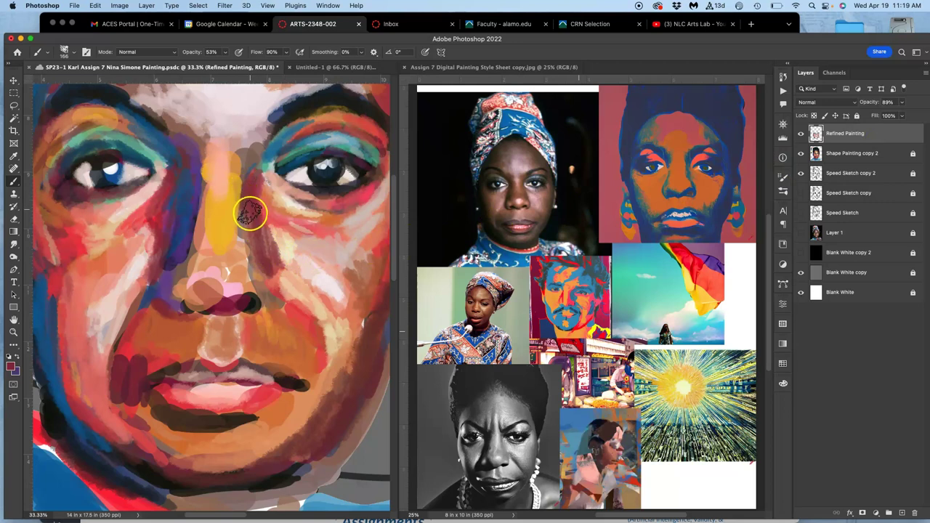
# Paint a pale pink highlight sampled from the forehead over the tip of the nose.
pyautogui.keyDown('alt'); pyautogui.click(238, 123); pyautogui.keyUp('alt')
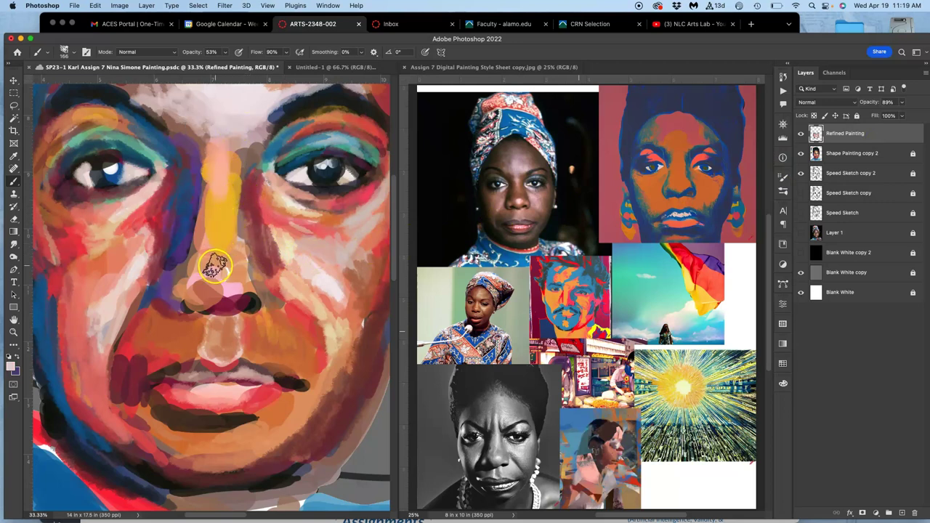
pyautogui.moveTo(212, 276)
pyautogui.mouseDown()
pyautogui.moveTo(209, 288)
pyautogui.moveTo(226, 288)
pyautogui.moveTo(214, 270)
pyautogui.moveTo(232, 276)
pyautogui.moveTo(220, 284)
pyautogui.moveTo(238, 298)
pyautogui.moveTo(260, 274)
pyautogui.moveTo(218, 326)
pyautogui.moveTo(181, 331)
pyautogui.mouseUp()
pyautogui.keyDown('alt'); pyautogui.click(239, 104); pyautogui.keyUp('alt')
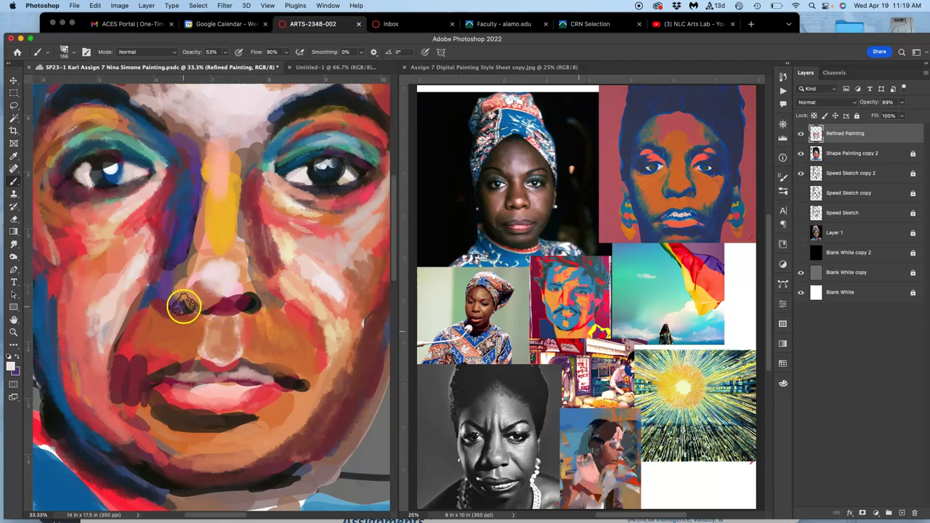
# Define both nostrils with near-black sampled from the darkest part of the existing nostril.
pyautogui.keyDown('alt'); pyautogui.click(250, 309); pyautogui.keyUp('alt')
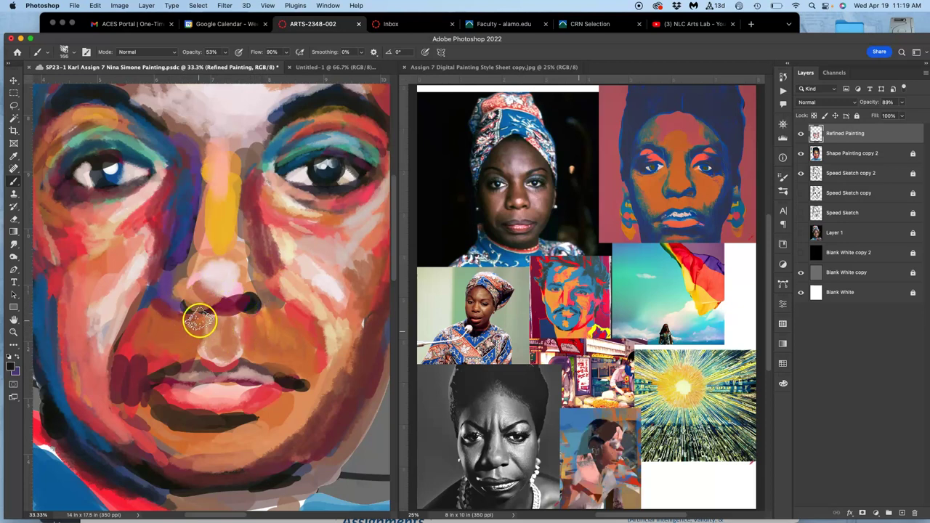
pyautogui.moveTo(199, 305); pyautogui.dragTo(194, 304)
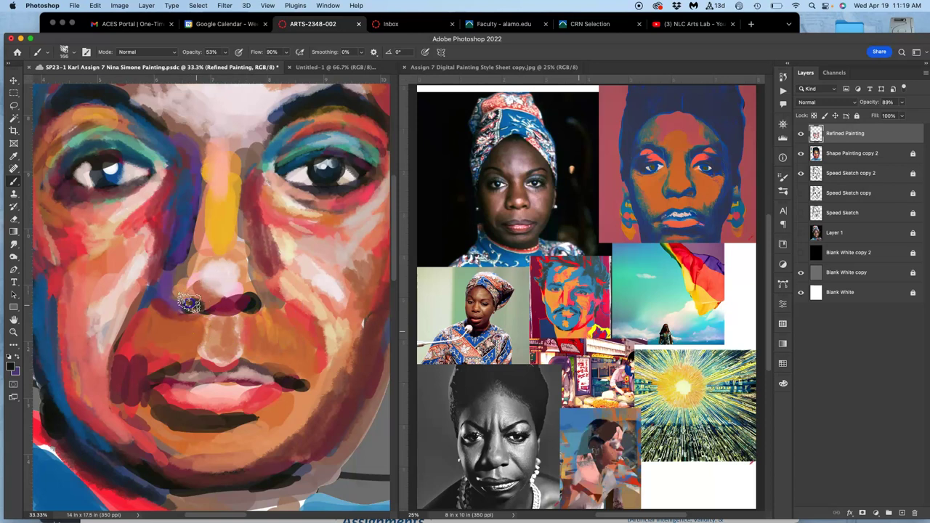
pyautogui.keyDown('alt'); pyautogui.click(252, 308); pyautogui.keyUp('alt')
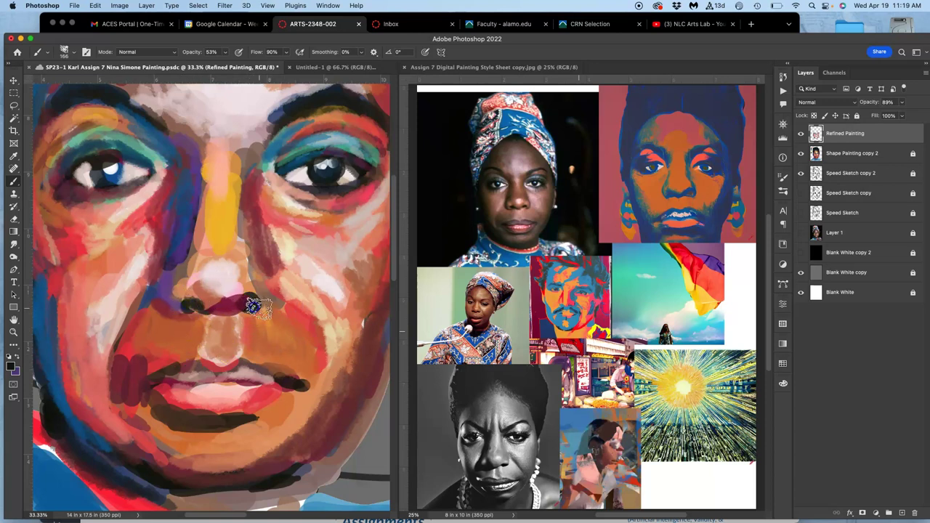
pyautogui.moveTo(244, 306)
pyautogui.mouseDown()
pyautogui.moveTo(233, 350)
pyautogui.moveTo(184, 316)
pyautogui.moveTo(181, 296)
pyautogui.moveTo(171, 297)
pyautogui.moveTo(175, 268)
pyautogui.mouseUp()
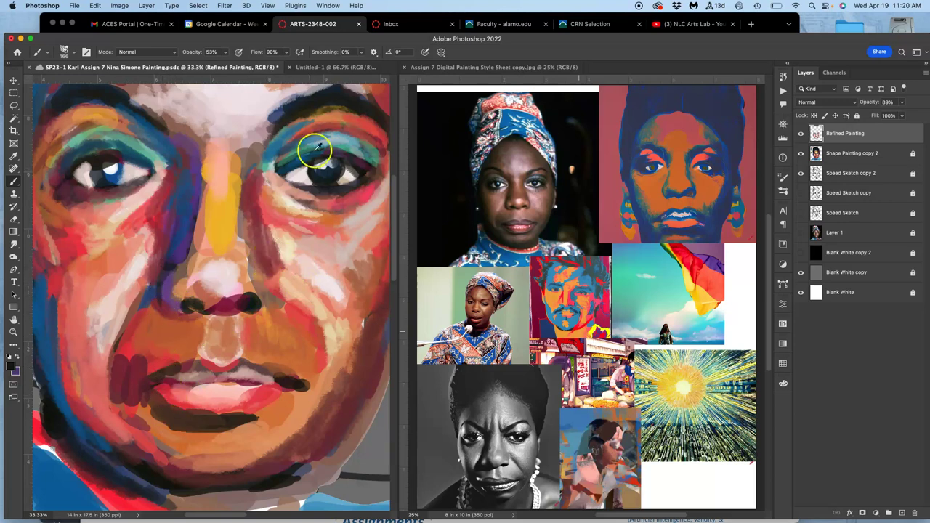
# Darken the crease along the right side of the nose with the dark colour sampled from the right eye.
pyautogui.keyDown('alt'); pyautogui.click(332, 191); pyautogui.keyUp('alt')
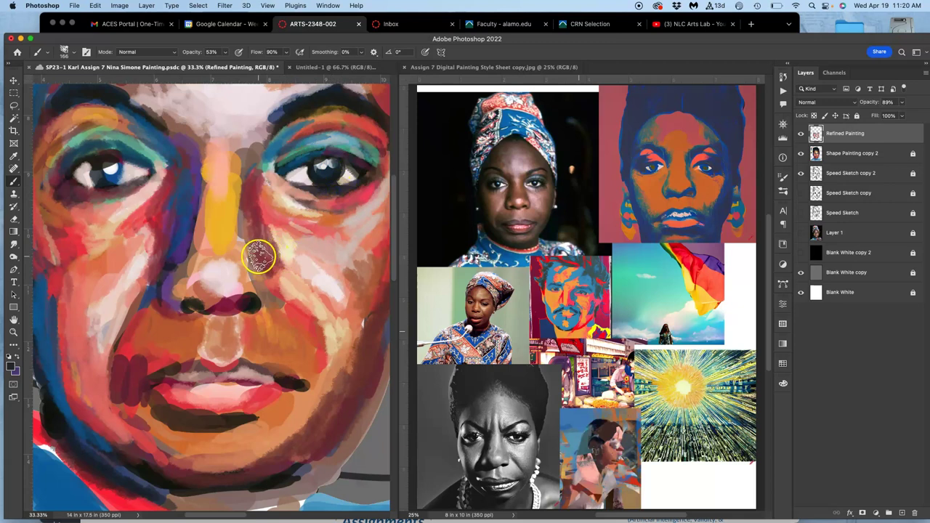
pyautogui.moveTo(268, 262); pyautogui.dragTo(276, 293)
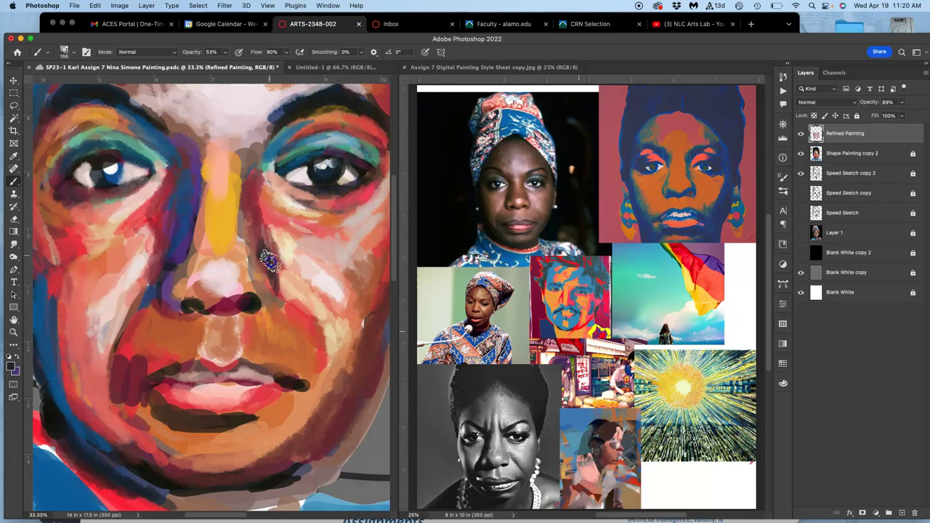
pyautogui.moveTo(268, 269); pyautogui.dragTo(275, 298)
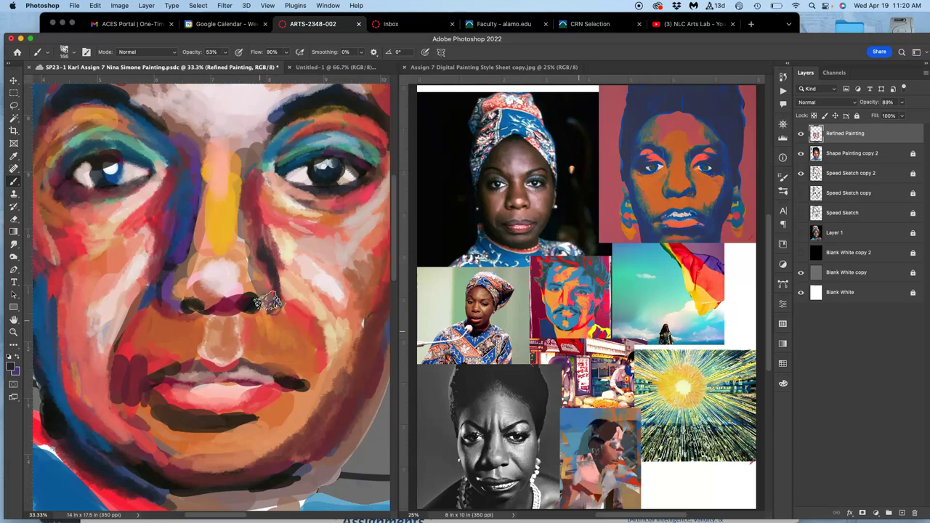
pyautogui.click(272, 124)
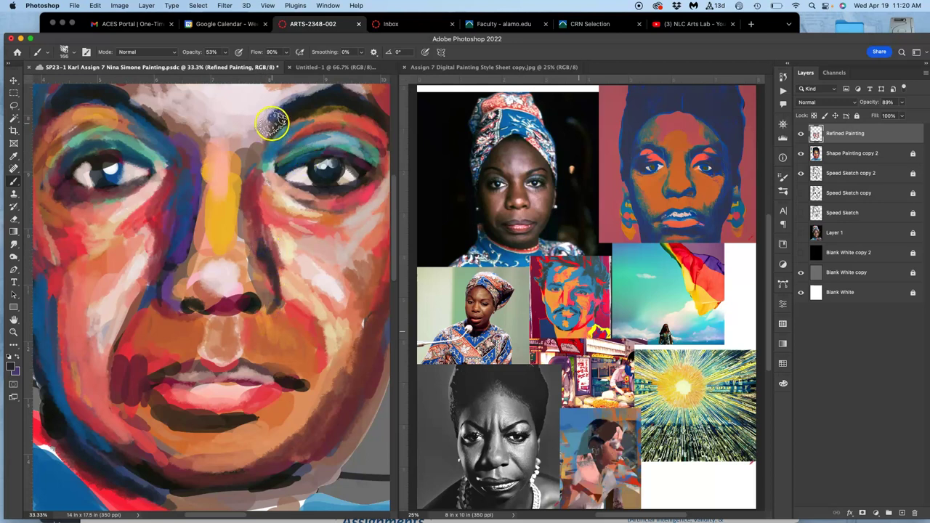
pyautogui.moveTo(217, 211); pyautogui.dragTo(233, 198)
# Brush coral sampled from the cheek and peach sampled from the nose bridge around the inner ends of the eyebrows.
pyautogui.keyDown('alt'); pyautogui.click(293, 214); pyautogui.keyUp('alt')
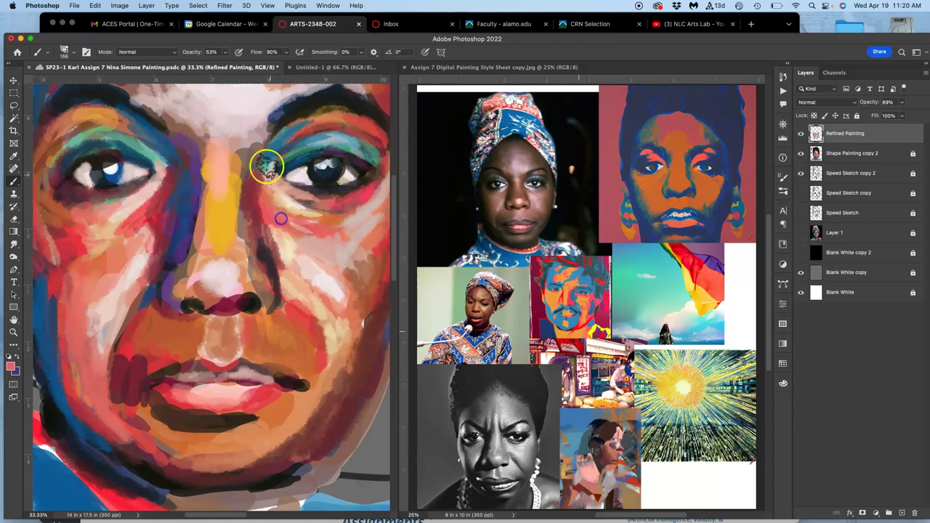
pyautogui.moveTo(263, 134)
pyautogui.mouseDown()
pyautogui.moveTo(264, 123)
pyautogui.moveTo(237, 133)
pyautogui.mouseUp()
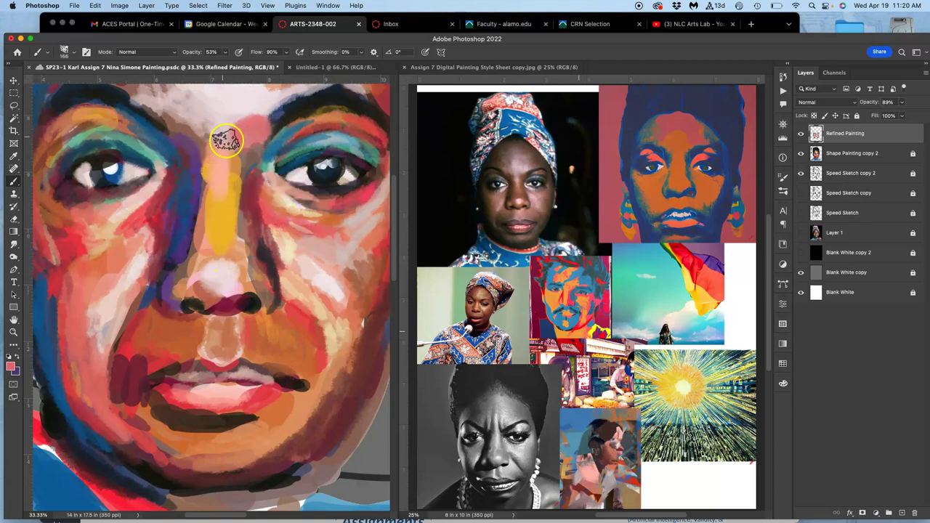
pyautogui.moveTo(171, 110); pyautogui.dragTo(180, 122)
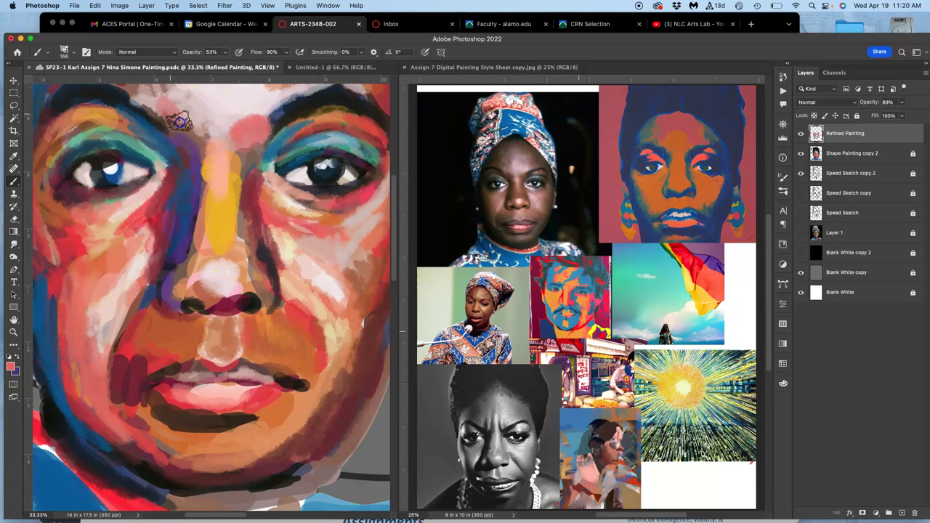
pyautogui.keyDown('alt'); pyautogui.click(218, 187); pyautogui.keyUp('alt')
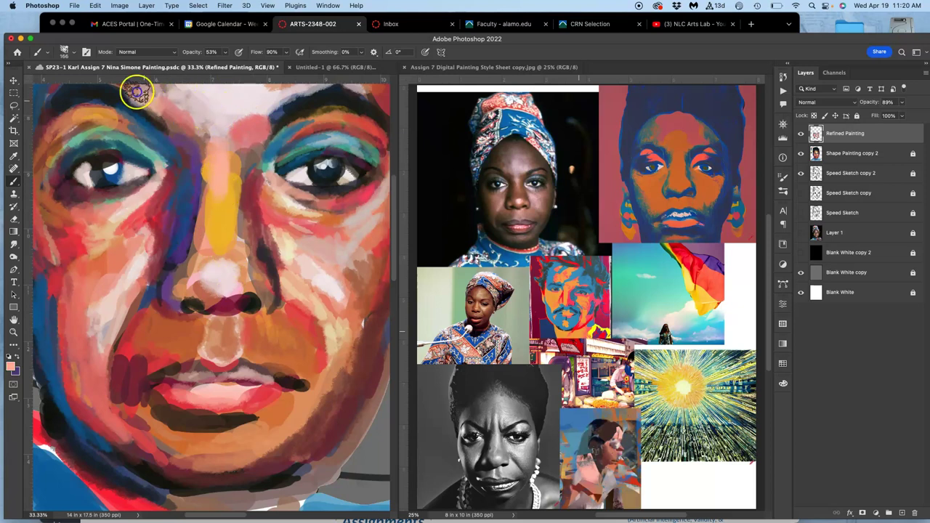
# Blend the skin above and beside the mouth with sampled reds and salmon, covering the dark maroon patch at its left corner.
pyautogui.moveTo(202, 280)
pyautogui.mouseDown()
pyautogui.moveTo(172, 299)
pyautogui.moveTo(190, 340)
pyautogui.moveTo(170, 312)
pyautogui.moveTo(148, 329)
pyautogui.mouseUp()
pyautogui.keyDown('alt'); pyautogui.click(182, 387); pyautogui.keyUp('alt')
pyautogui.keyDown('alt'); pyautogui.click(320, 351); pyautogui.keyUp('alt')
pyautogui.click(309, 354)
pyautogui.keyDown('alt'); pyautogui.click(276, 339); pyautogui.keyUp('alt')
pyautogui.moveTo(221, 306)
pyautogui.mouseDown()
pyautogui.moveTo(264, 317)
pyautogui.moveTo(284, 340)
pyautogui.mouseUp()
pyautogui.keyDown('alt'); pyautogui.click(159, 353); pyautogui.keyUp('alt')
pyautogui.keyDown('alt'); pyautogui.click(160, 354); pyautogui.keyUp('alt')
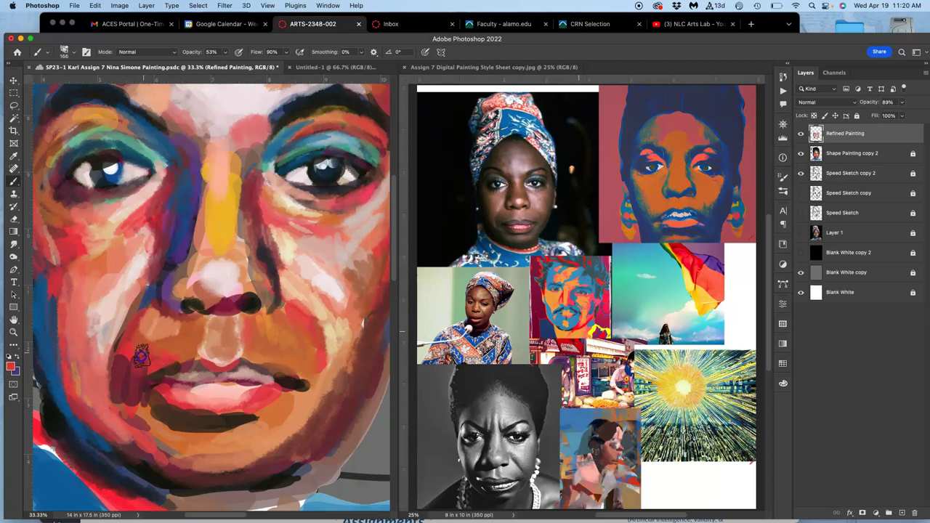
pyautogui.moveTo(120, 362)
pyautogui.mouseDown()
pyautogui.moveTo(148, 353)
pyautogui.moveTo(144, 378)
pyautogui.mouseUp()
pyautogui.moveTo(182, 322)
pyautogui.mouseDown()
pyautogui.moveTo(157, 306)
pyautogui.moveTo(162, 347)
pyautogui.moveTo(192, 332)
pyautogui.moveTo(154, 329)
pyautogui.mouseUp()
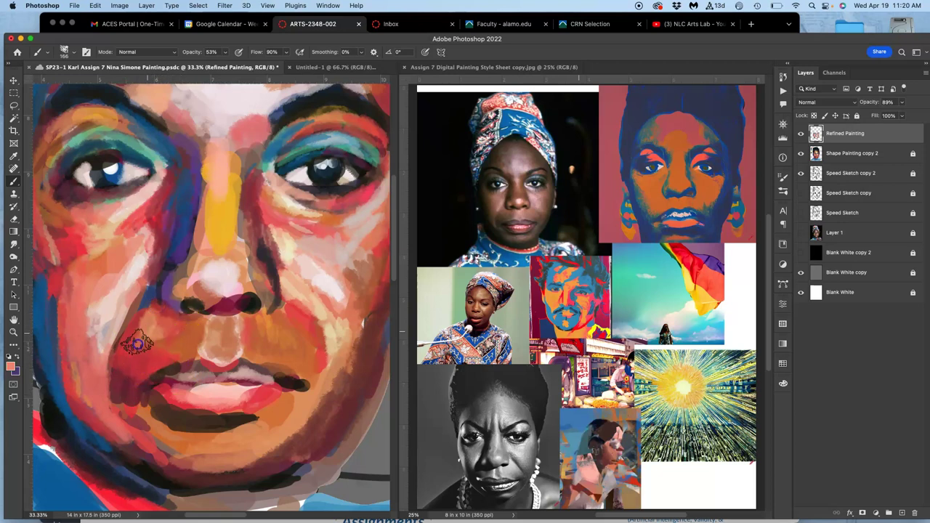
# Repaint the philtrum and the skin around the mouth with soft peach tones.
pyautogui.moveTo(196, 422)
pyautogui.mouseDown()
pyautogui.moveTo(278, 342)
pyautogui.moveTo(310, 370)
pyautogui.moveTo(306, 383)
pyautogui.moveTo(293, 352)
pyautogui.moveTo(265, 360)
pyautogui.moveTo(231, 345)
pyautogui.moveTo(237, 353)
pyautogui.moveTo(237, 325)
pyautogui.moveTo(260, 291)
pyautogui.moveTo(246, 239)
pyautogui.mouseUp()
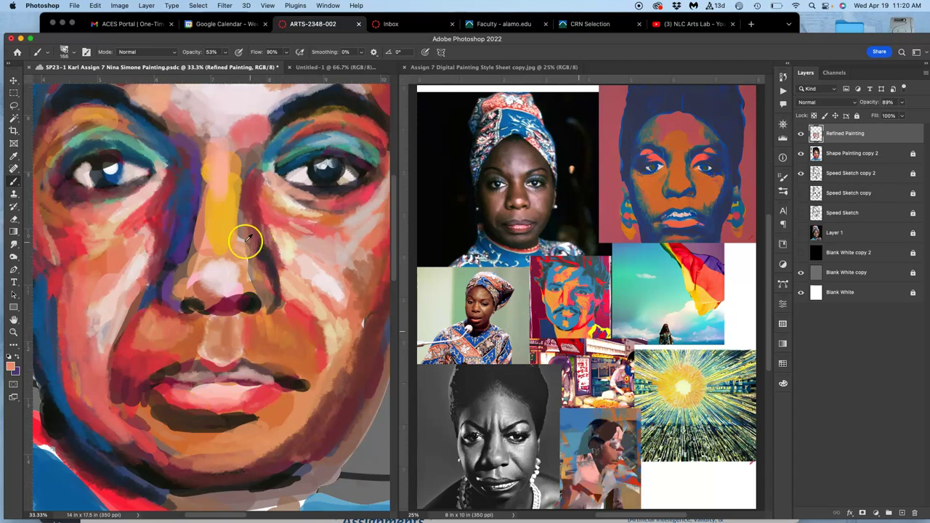
pyautogui.moveTo(211, 319)
pyautogui.mouseDown()
pyautogui.moveTo(202, 349)
pyautogui.moveTo(218, 355)
pyautogui.moveTo(237, 324)
pyautogui.moveTo(231, 347)
pyautogui.moveTo(239, 342)
pyautogui.mouseUp()
pyautogui.moveTo(211, 421); pyautogui.dragTo(245, 452)
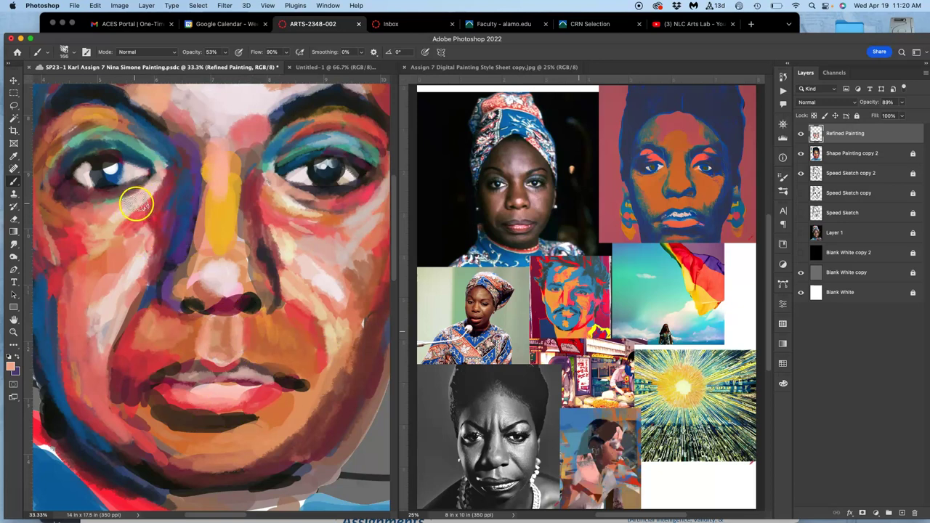
# Rework the cheek below the left eye with peach and sampled red strokes.
pyautogui.moveTo(131, 250); pyautogui.dragTo(134, 231)
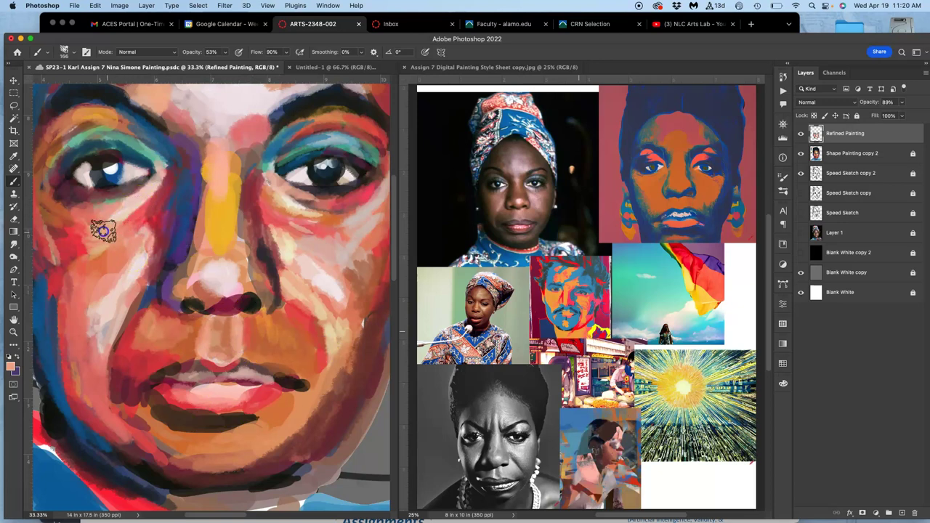
pyautogui.keyDown('alt'); pyautogui.click(109, 247); pyautogui.keyUp('alt')
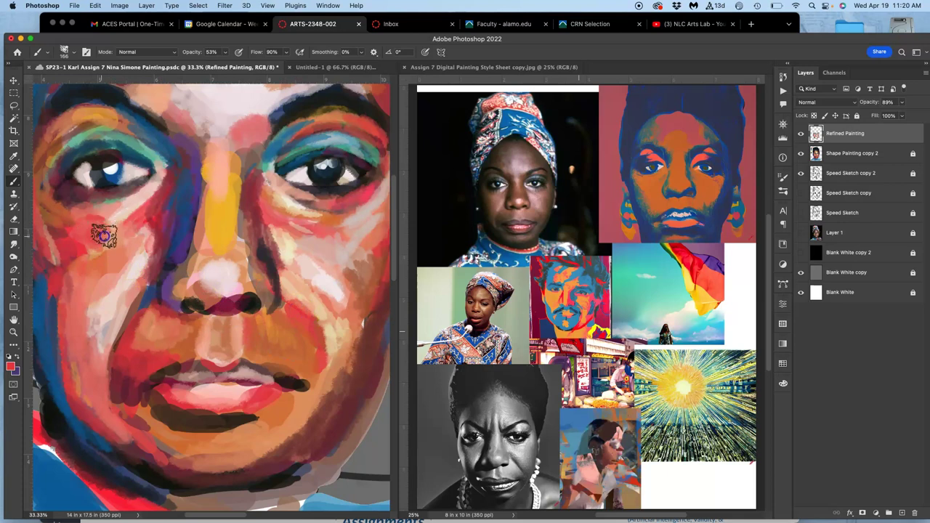
pyautogui.click(356, 321)
# Apply a Hue/Saturation adjustment to the Refined Painting layer with saturation at +7.
pyautogui.press('super+minus')
pyautogui.press('super+minus')
pyautogui.click(121, 6)
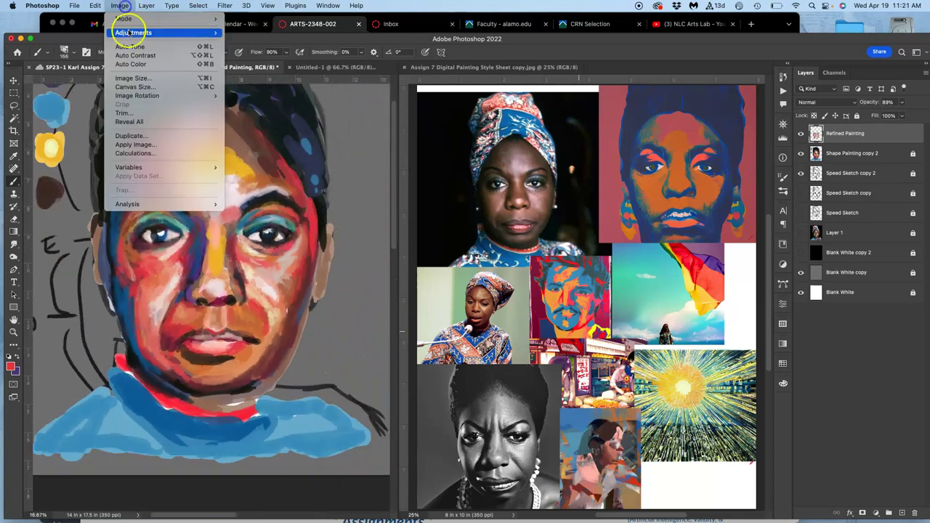
pyautogui.moveTo(183, 33)
pyautogui.click(252, 82)
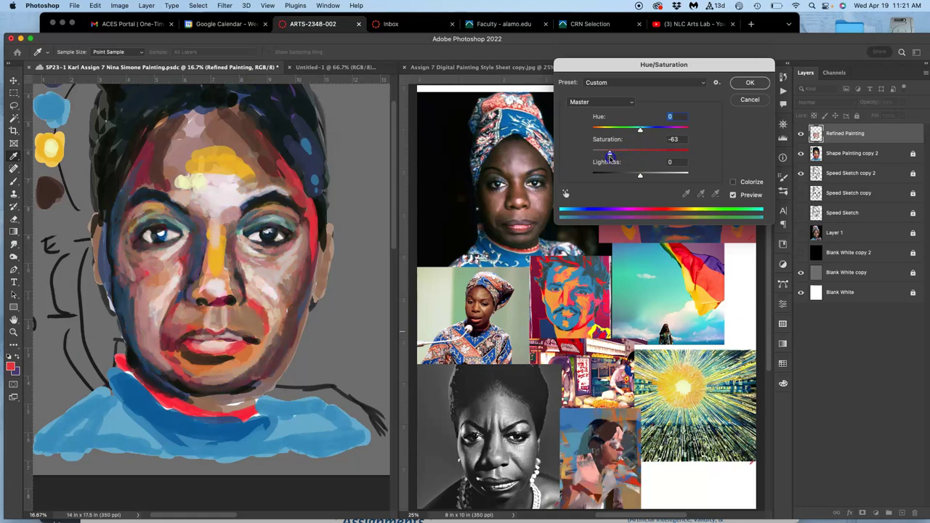
pyautogui.moveTo(607, 154)
pyautogui.mouseDown()
pyautogui.moveTo(591, 156)
pyautogui.moveTo(703, 153)
pyautogui.moveTo(648, 159)
pyautogui.mouseUp()
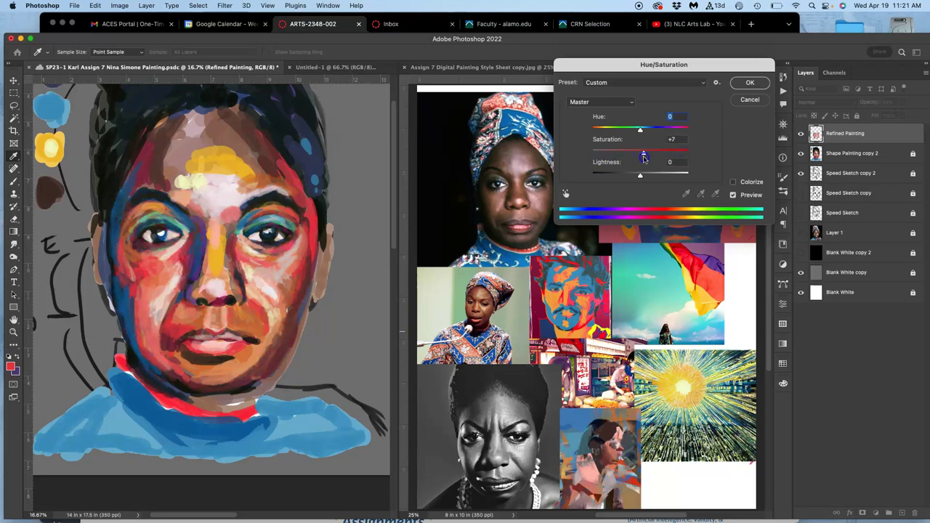
pyautogui.click(748, 83)
# Paint the left nostril wing and nose tip with sampled orange, peach, maroon and pink brush strokes, and save the painting.
pyautogui.press('b')
pyautogui.press('super+equal')
pyautogui.press('super+equal')
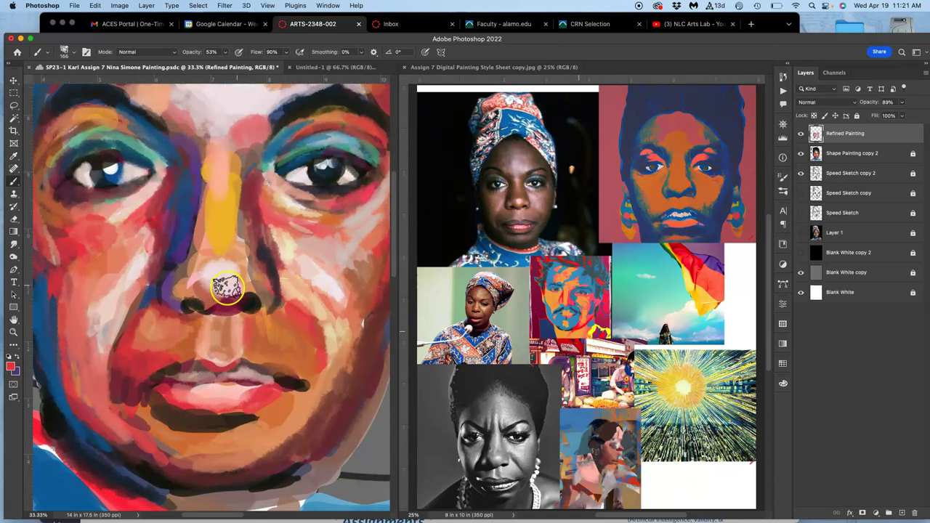
pyautogui.keyDown('alt'); pyautogui.click(178, 345); pyautogui.keyUp('alt')
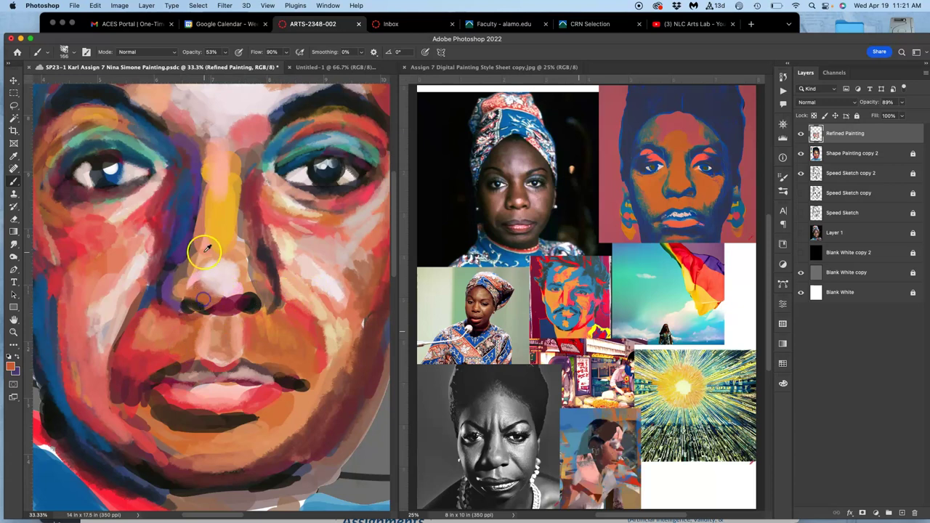
pyautogui.moveTo(191, 301)
pyautogui.mouseDown()
pyautogui.moveTo(189, 291)
pyautogui.moveTo(195, 294)
pyautogui.mouseUp()
pyautogui.click(182, 284)
pyautogui.click(175, 292)
pyautogui.keyDown('alt'); pyautogui.click(206, 351); pyautogui.keyUp('alt')
pyautogui.keyDown('alt'); pyautogui.click(216, 250); pyautogui.keyUp('alt')
pyautogui.click(207, 289)
pyautogui.keyDown('alt'); pyautogui.click(224, 306); pyautogui.keyUp('alt')
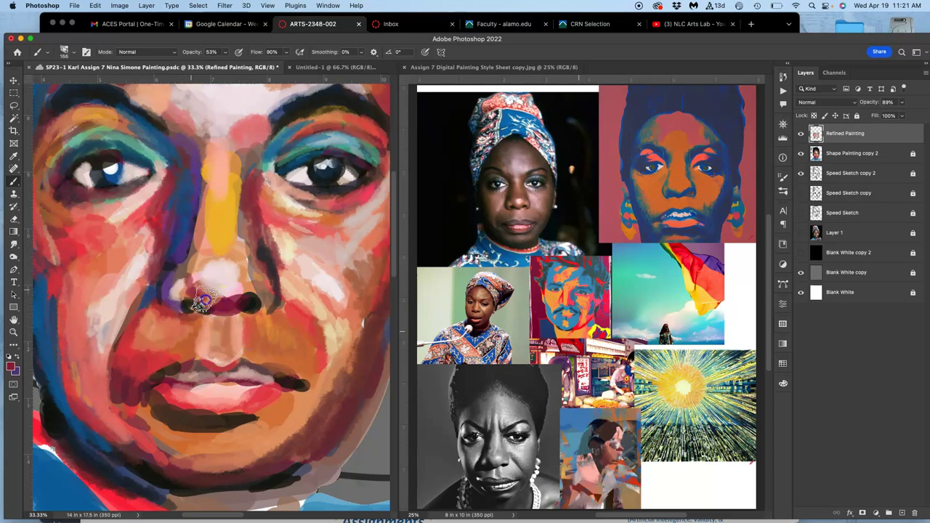
pyautogui.keyDown('alt'); pyautogui.click(214, 292); pyautogui.keyUp('alt')
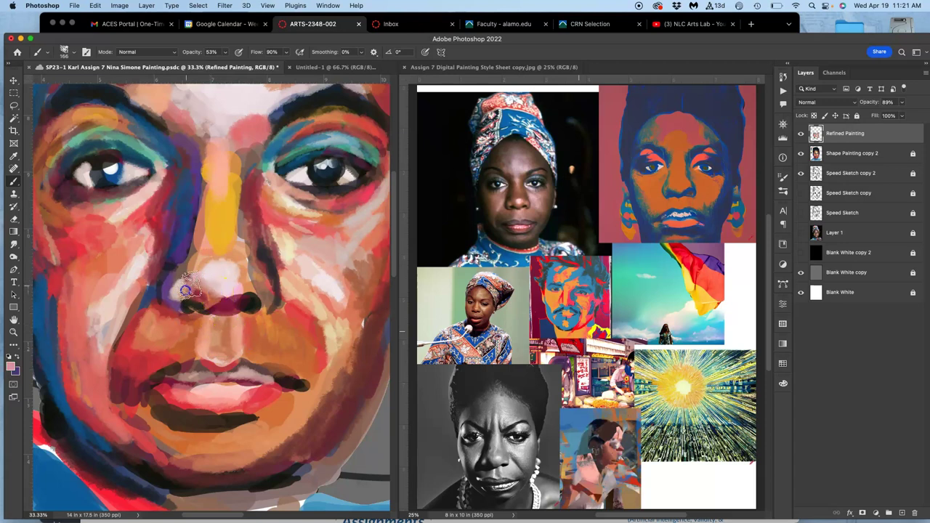
pyautogui.click(183, 284)
pyautogui.press('super+s')
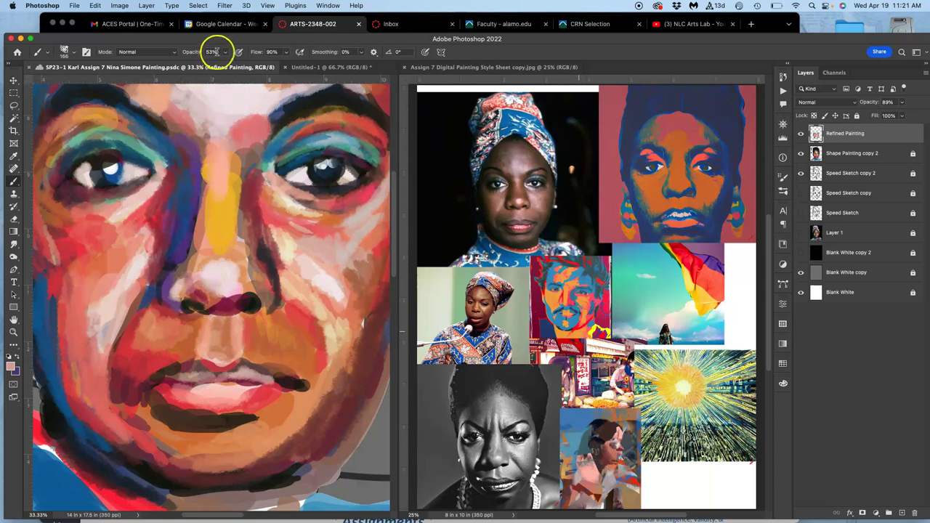
# Refine the skin below the left eye with sampled cream strokes and redraw the lower lid line in a sampled dark navy.
pyautogui.moveTo(251, 211)
pyautogui.mouseDown()
pyautogui.moveTo(261, 262)
pyautogui.moveTo(286, 251)
pyautogui.moveTo(302, 215)
pyautogui.moveTo(265, 188)
pyautogui.mouseUp()
pyautogui.keyDown('alt'); pyautogui.click(302, 207); pyautogui.keyUp('alt')
pyautogui.moveTo(150, 256)
pyautogui.mouseDown()
pyautogui.moveTo(128, 197)
pyautogui.moveTo(141, 196)
pyautogui.moveTo(126, 208)
pyautogui.moveTo(115, 201)
pyautogui.moveTo(150, 177)
pyautogui.moveTo(155, 191)
pyautogui.moveTo(147, 197)
pyautogui.moveTo(257, 338)
pyautogui.mouseUp()
pyautogui.press('super+plus')
pyautogui.press('super+plus')
pyautogui.press('super+plus')
pyautogui.moveTo(109, 139); pyautogui.dragTo(253, 314)
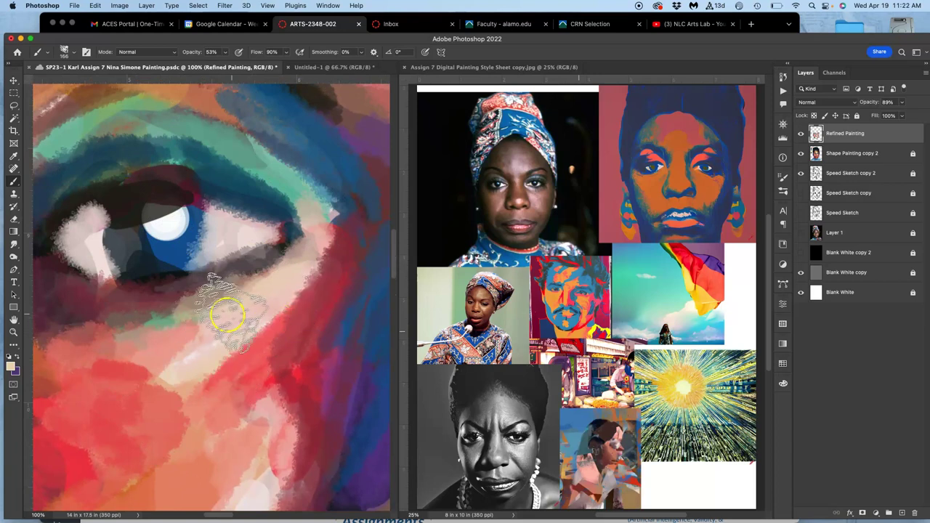
pyautogui.keyDown('alt'); pyautogui.click(165, 267); pyautogui.keyUp('alt')
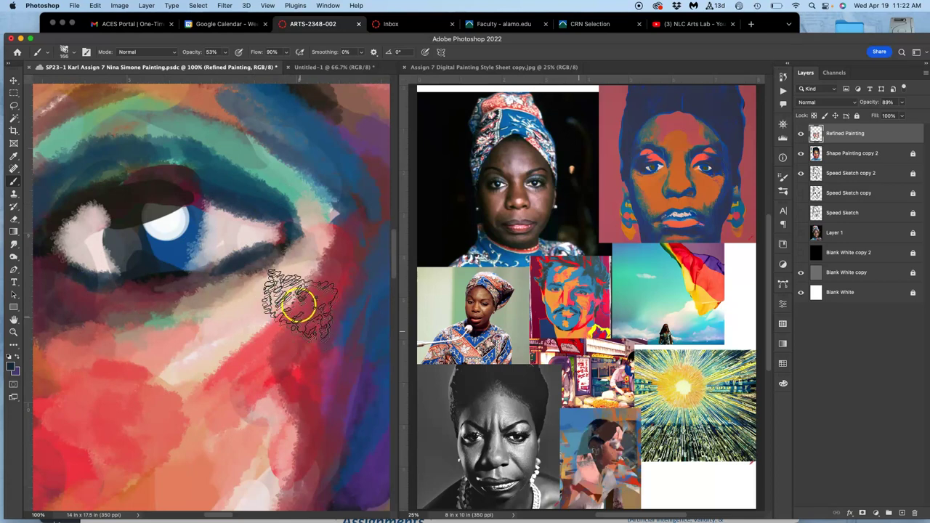
pyautogui.moveTo(297, 301); pyautogui.dragTo(171, 239)
# Paint the left side of the nose bridge with sampled pale peach strokes, followed by reddish-brown strokes down to the nose tip.
pyautogui.moveTo(358, 299); pyautogui.dragTo(247, 269)
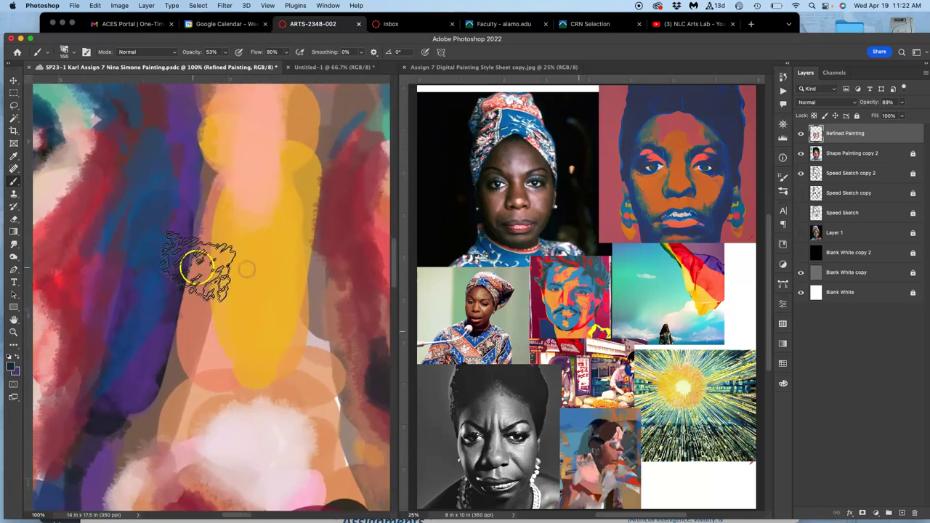
pyautogui.keyDown('alt'); pyautogui.click(226, 319); pyautogui.keyUp('alt')
pyautogui.moveTo(200, 319); pyautogui.dragTo(185, 355)
pyautogui.moveTo(196, 251)
pyautogui.mouseDown()
pyautogui.moveTo(204, 161)
pyautogui.moveTo(197, 249)
pyautogui.mouseUp()
pyautogui.moveTo(201, 217)
pyautogui.mouseDown()
pyautogui.moveTo(205, 199)
pyautogui.moveTo(198, 305)
pyautogui.moveTo(179, 360)
pyautogui.moveTo(182, 415)
pyautogui.mouseUp()
pyautogui.keyDown('alt'); pyautogui.click(310, 284); pyautogui.keyUp('alt')
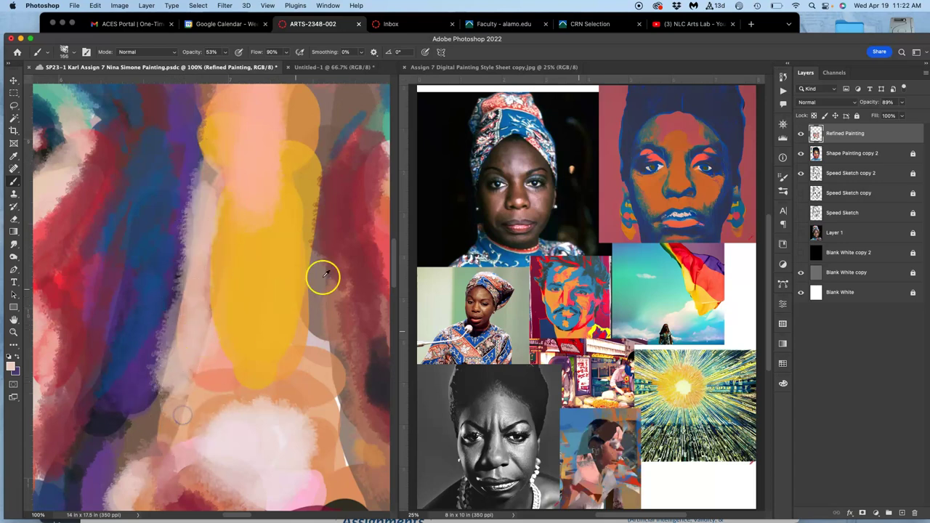
pyautogui.moveTo(214, 200)
pyautogui.mouseDown()
pyautogui.moveTo(202, 251)
pyautogui.moveTo(208, 172)
pyautogui.moveTo(190, 337)
pyautogui.moveTo(163, 375)
pyautogui.moveTo(185, 349)
pyautogui.moveTo(196, 167)
pyautogui.moveTo(201, 307)
pyautogui.moveTo(172, 373)
pyautogui.mouseUp()
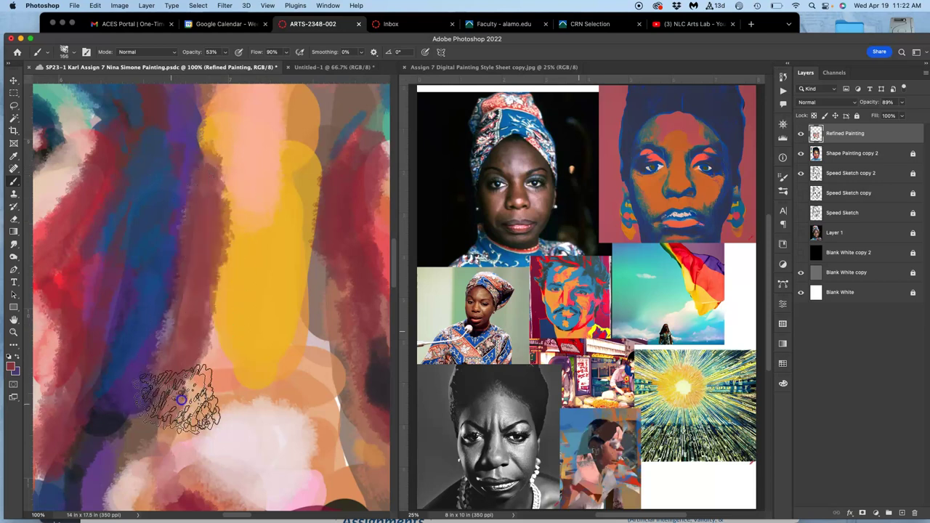
# Rework the area between the eyebrows and above the left brow with sampled pale pink, orange-brown and maroon strokes.
pyautogui.press('super+minus')
pyautogui.press('super+minus')
pyautogui.press('super+minus')
pyautogui.press('super+minus')
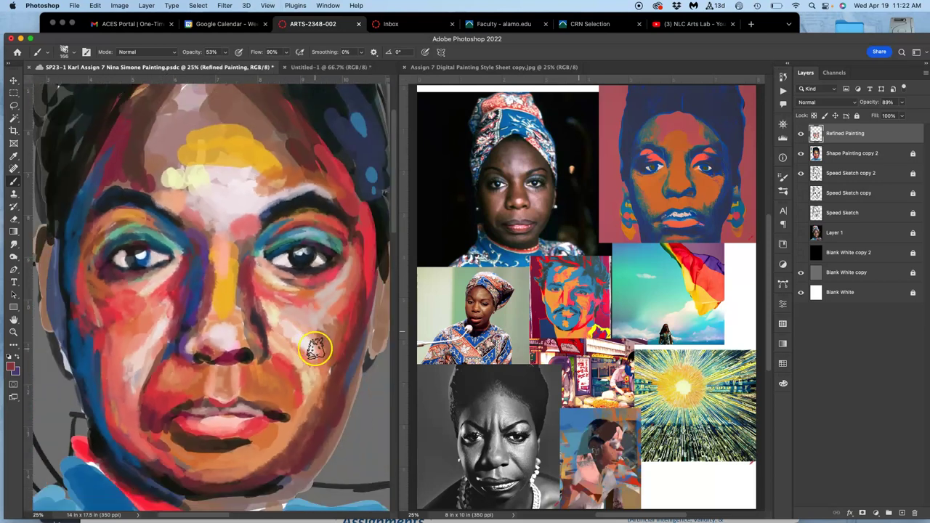
pyautogui.scroll(-2, 291, 313)
pyautogui.keyDown('alt'); pyautogui.click(218, 307); pyautogui.keyUp('alt')
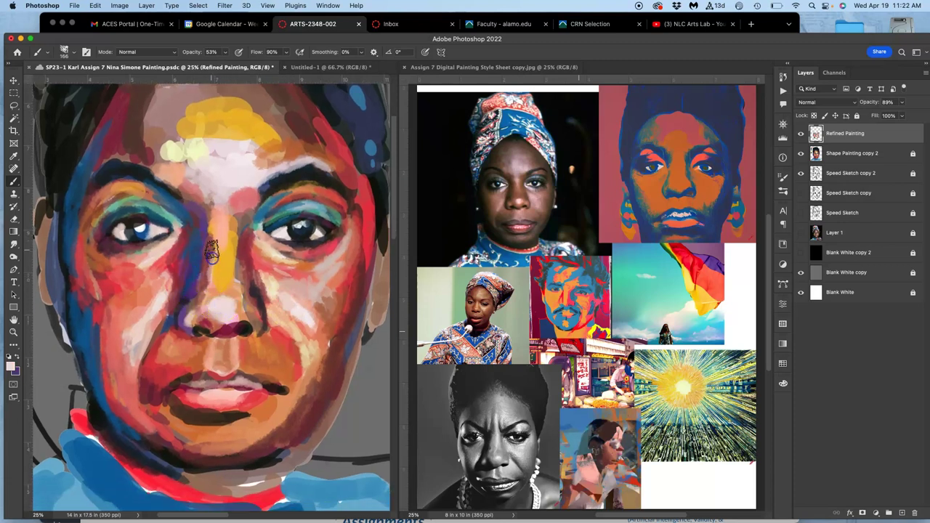
pyautogui.keyDown('alt'); pyautogui.click(209, 225); pyautogui.keyUp('alt')
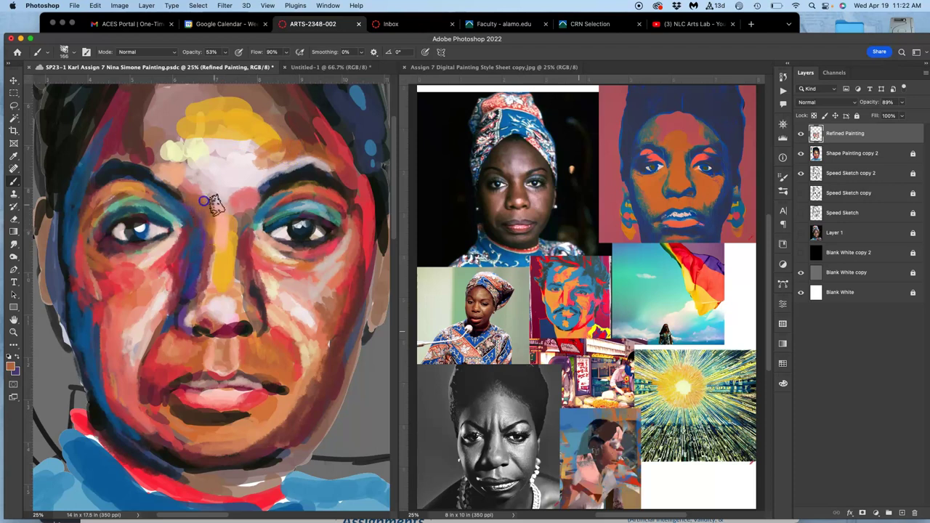
pyautogui.keyDown('alt'); pyautogui.click(205, 258); pyautogui.keyUp('alt')
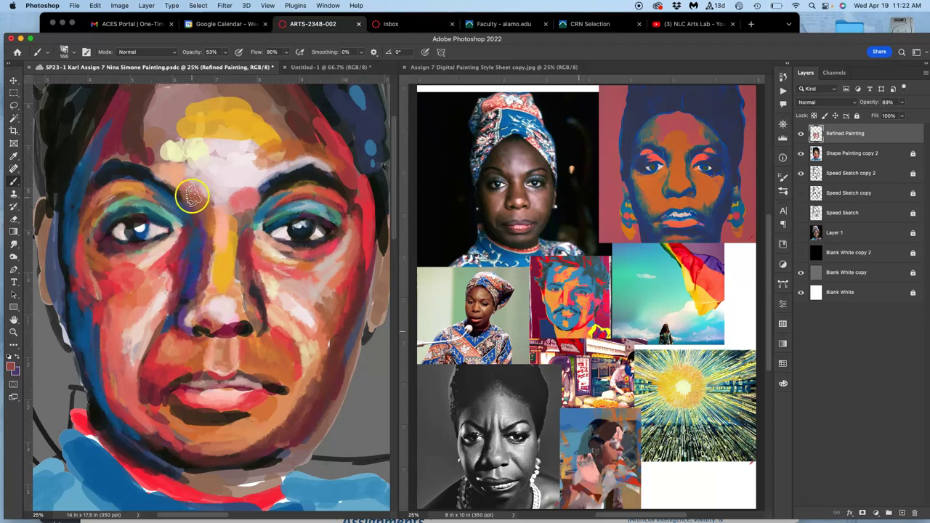
pyautogui.moveTo(193, 201); pyautogui.dragTo(187, 192)
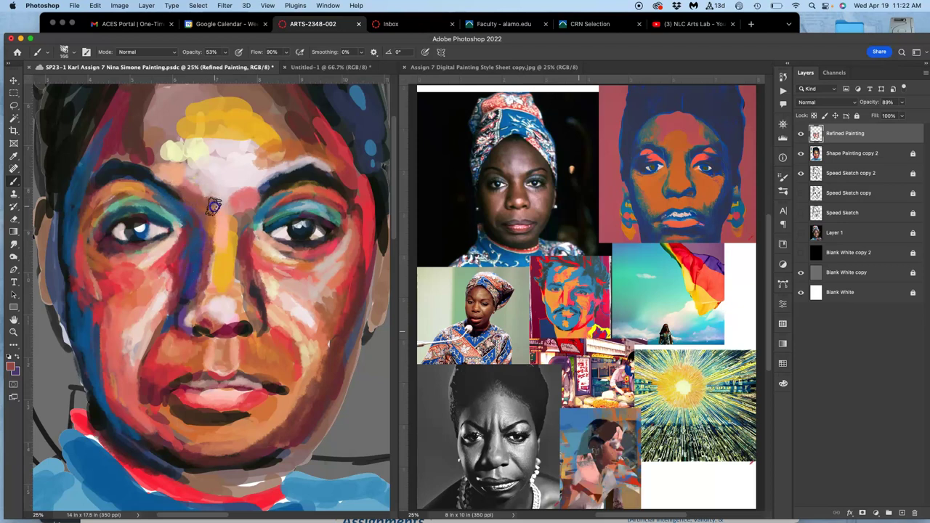
pyautogui.moveTo(187, 186); pyautogui.dragTo(191, 172)
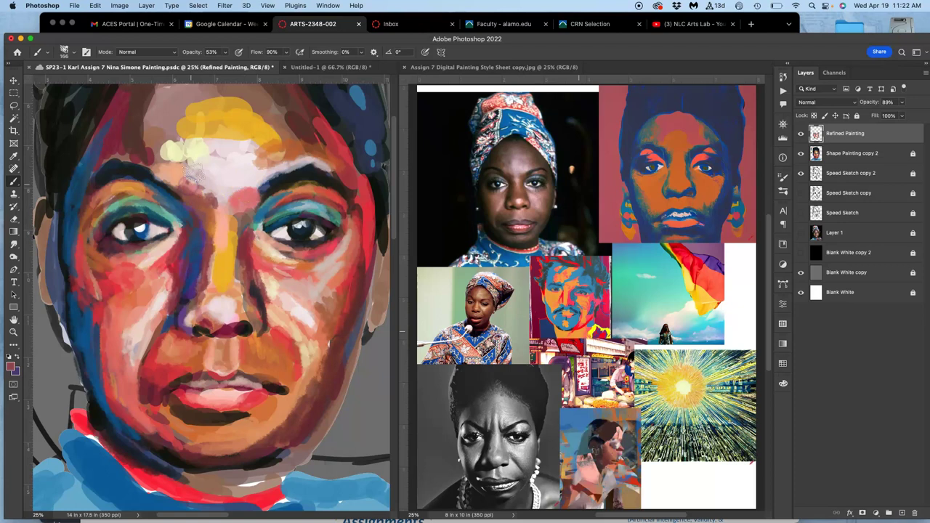
# Cover the left side of the forehead and the pale yellow patch with sampled orange and brown strokes.
pyautogui.moveTo(149, 111)
pyautogui.mouseDown()
pyautogui.moveTo(164, 91)
pyautogui.moveTo(151, 132)
pyautogui.moveTo(157, 146)
pyautogui.moveTo(178, 120)
pyautogui.moveTo(182, 140)
pyautogui.moveTo(232, 140)
pyautogui.mouseUp()
pyautogui.keyDown('alt'); pyautogui.click(142, 192); pyautogui.keyUp('alt')
pyautogui.moveTo(173, 144); pyautogui.dragTo(168, 148)
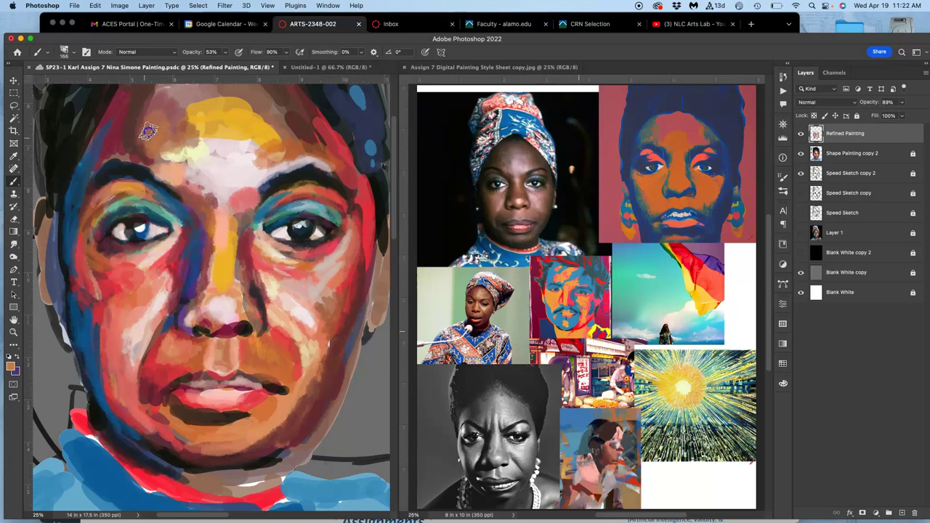
pyautogui.keyDown('alt'); pyautogui.click(177, 129); pyautogui.keyUp('alt')
pyautogui.moveTo(124, 129)
pyautogui.mouseDown()
pyautogui.moveTo(104, 156)
pyautogui.moveTo(131, 151)
pyautogui.moveTo(156, 172)
pyautogui.moveTo(135, 145)
pyautogui.moveTo(142, 126)
pyautogui.moveTo(146, 152)
pyautogui.moveTo(164, 156)
pyautogui.moveTo(159, 172)
pyautogui.moveTo(171, 185)
pyautogui.moveTo(177, 153)
pyautogui.mouseUp()
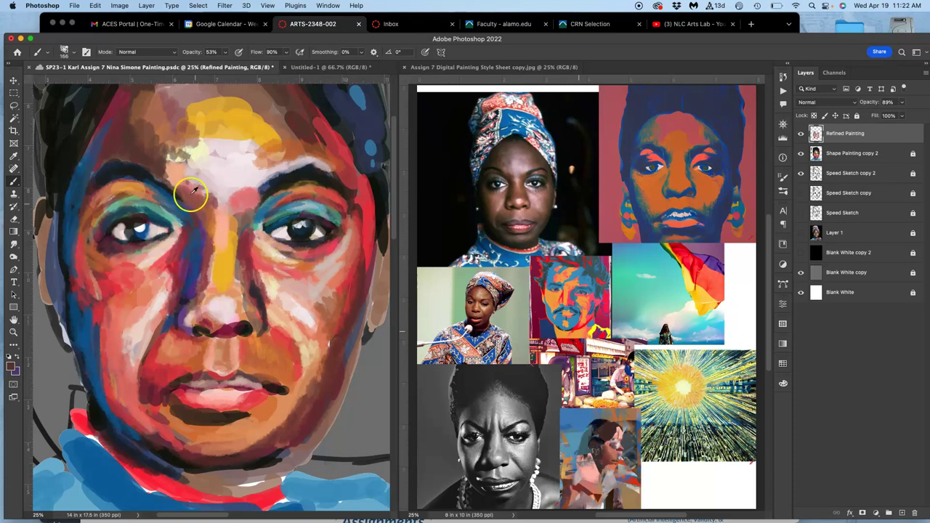
# Add sampled coral and red strokes to the centre and right side of the forehead.
pyautogui.keyDown('alt'); pyautogui.click(241, 199); pyautogui.keyUp('alt')
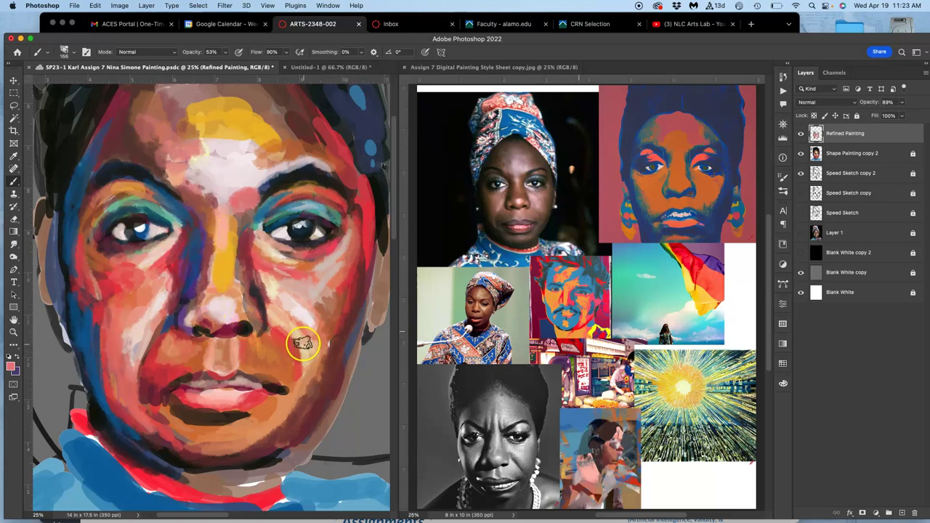
pyautogui.scroll(3, 312, 276)
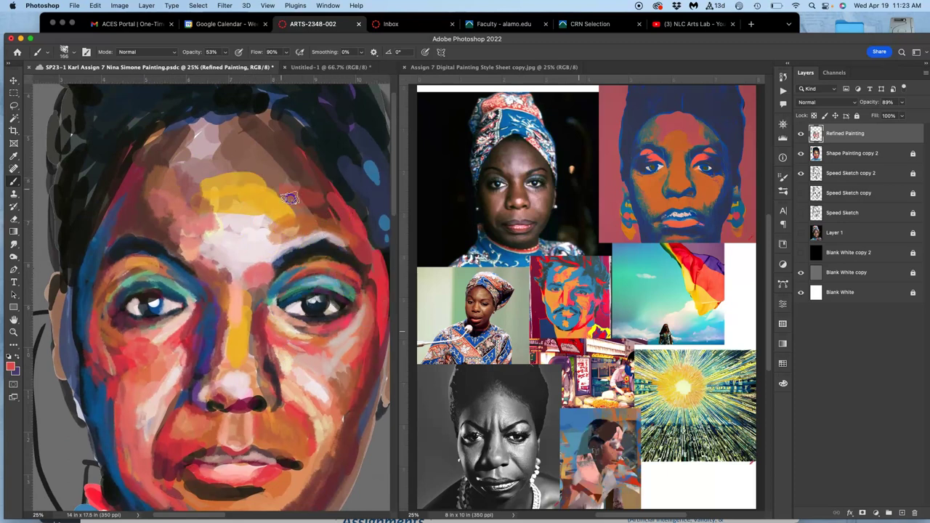
pyautogui.moveTo(309, 186)
pyautogui.mouseDown()
pyautogui.moveTo(255, 136)
pyautogui.moveTo(294, 168)
pyautogui.mouseUp()
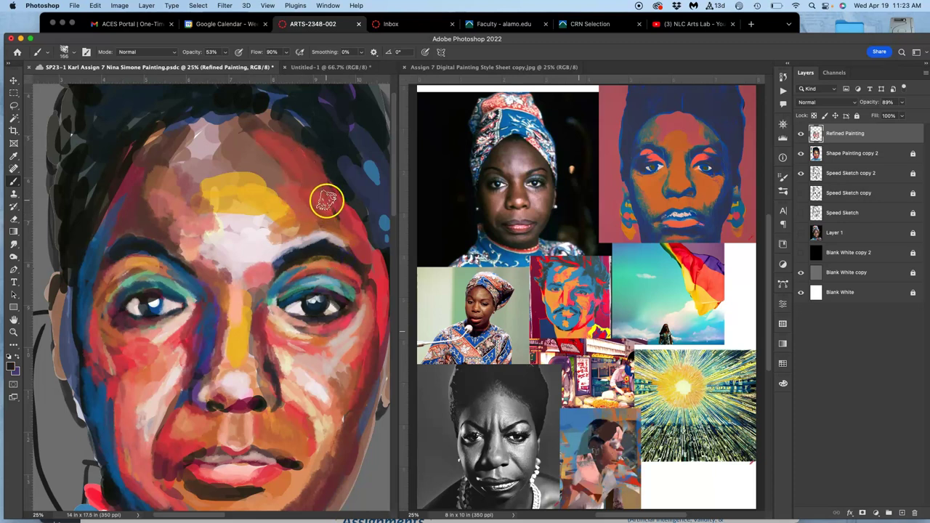
# Paint the upper left forehead and temple with muted blue and sampled maroon strokes.
pyautogui.moveTo(240, 118)
pyautogui.mouseDown()
pyautogui.moveTo(213, 113)
pyautogui.moveTo(179, 130)
pyautogui.moveTo(200, 129)
pyautogui.moveTo(170, 164)
pyautogui.moveTo(212, 140)
pyautogui.moveTo(188, 165)
pyautogui.mouseUp()
pyautogui.moveTo(207, 127)
pyautogui.mouseDown()
pyautogui.moveTo(186, 127)
pyautogui.moveTo(138, 175)
pyautogui.mouseUp()
pyautogui.moveTo(163, 145)
pyautogui.mouseDown()
pyautogui.moveTo(137, 208)
pyautogui.moveTo(140, 181)
pyautogui.moveTo(119, 198)
pyautogui.mouseUp()
pyautogui.keyDown('alt'); pyautogui.click(138, 205); pyautogui.keyUp('alt')
pyautogui.moveTo(155, 162)
pyautogui.mouseDown()
pyautogui.moveTo(124, 213)
pyautogui.moveTo(133, 215)
pyautogui.mouseUp()
pyautogui.moveTo(156, 186); pyautogui.dragTo(147, 206)
# Hide the Shape Painting copy 2 layer and blend the left forehead and left eye area with the Smudge tool at 19% strength.
pyautogui.click(800, 153)
pyautogui.click(800, 173)
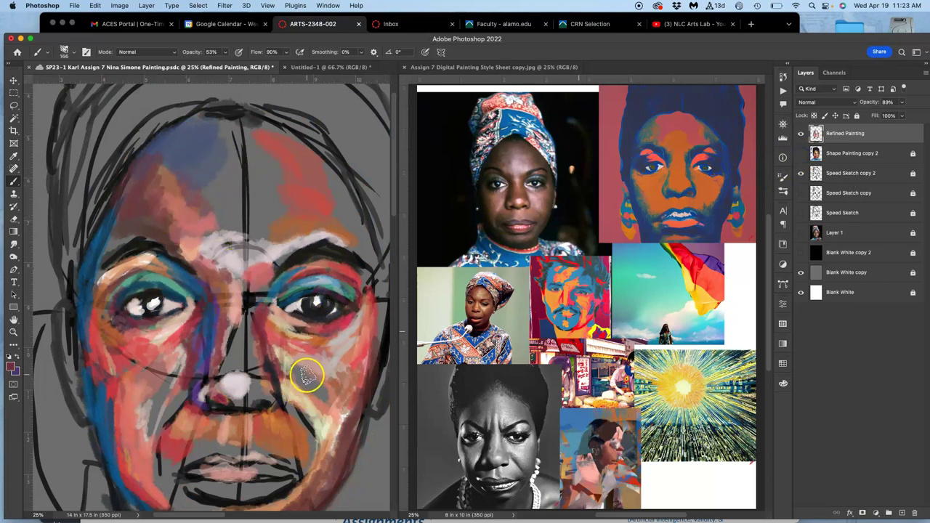
pyautogui.click(14, 245)
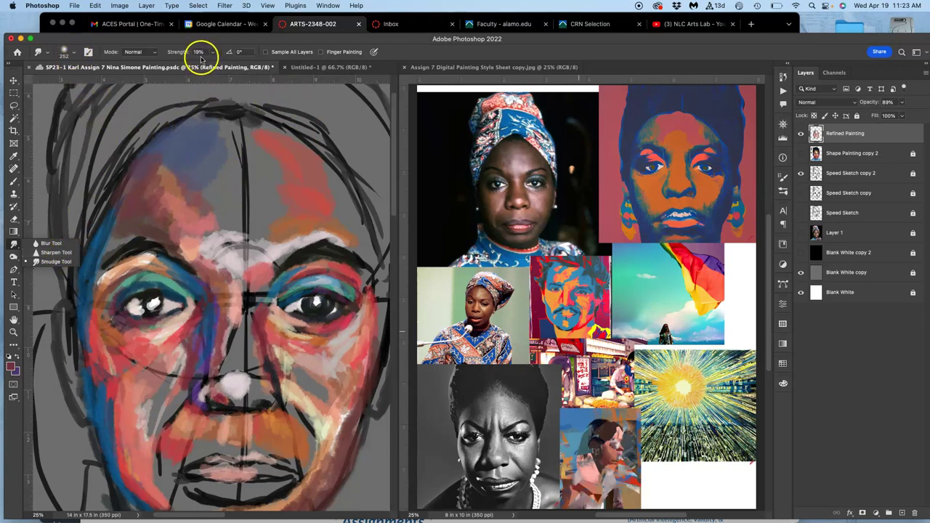
pyautogui.moveTo(184, 122); pyautogui.dragTo(143, 199)
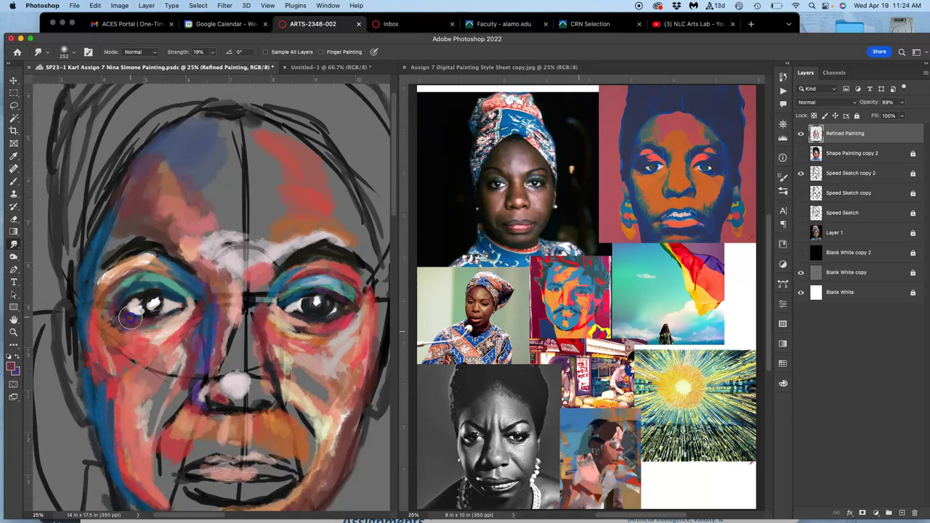
pyautogui.moveTo(142, 306); pyautogui.dragTo(150, 308)
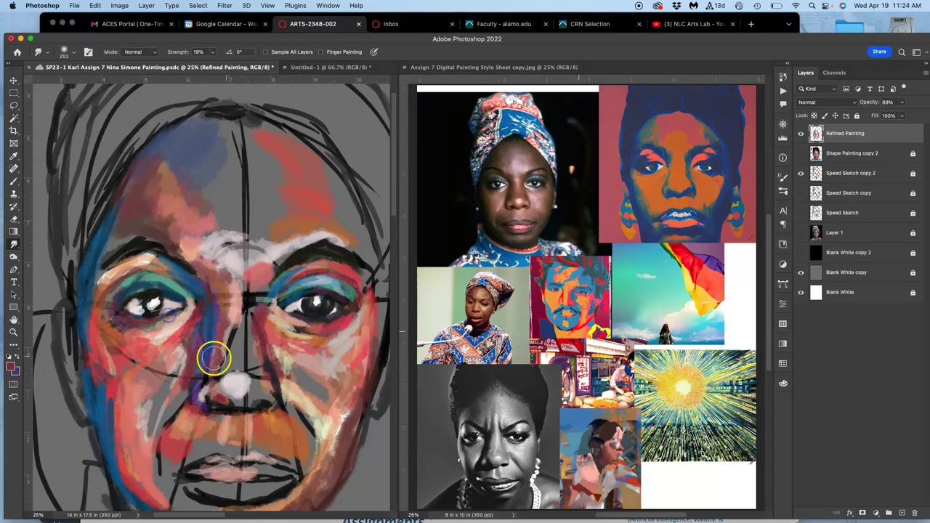
# Smudge the brush strokes around the nose bridge, the left eye's inner corner and the right cheek.
pyautogui.scroll(5, 182, 232)
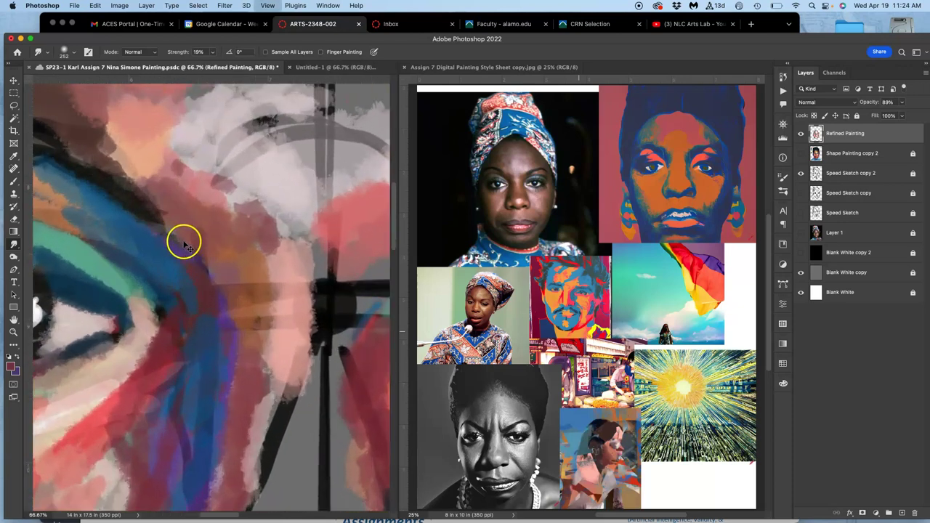
pyautogui.moveTo(224, 284)
pyautogui.mouseDown()
pyautogui.moveTo(231, 255)
pyautogui.moveTo(207, 263)
pyautogui.moveTo(165, 207)
pyautogui.moveTo(215, 330)
pyautogui.moveTo(231, 325)
pyautogui.moveTo(215, 366)
pyautogui.moveTo(168, 356)
pyautogui.moveTo(166, 311)
pyautogui.moveTo(146, 379)
pyautogui.moveTo(105, 378)
pyautogui.moveTo(125, 325)
pyautogui.moveTo(70, 423)
pyautogui.moveTo(115, 437)
pyautogui.moveTo(81, 454)
pyautogui.moveTo(108, 465)
pyautogui.moveTo(95, 468)
pyautogui.moveTo(114, 463)
pyautogui.moveTo(167, 394)
pyautogui.mouseUp()
pyautogui.moveTo(347, 306)
pyautogui.mouseDown()
pyautogui.moveTo(353, 388)
pyautogui.moveTo(320, 385)
pyautogui.mouseUp()
pyautogui.scroll(-5, 320, 386)
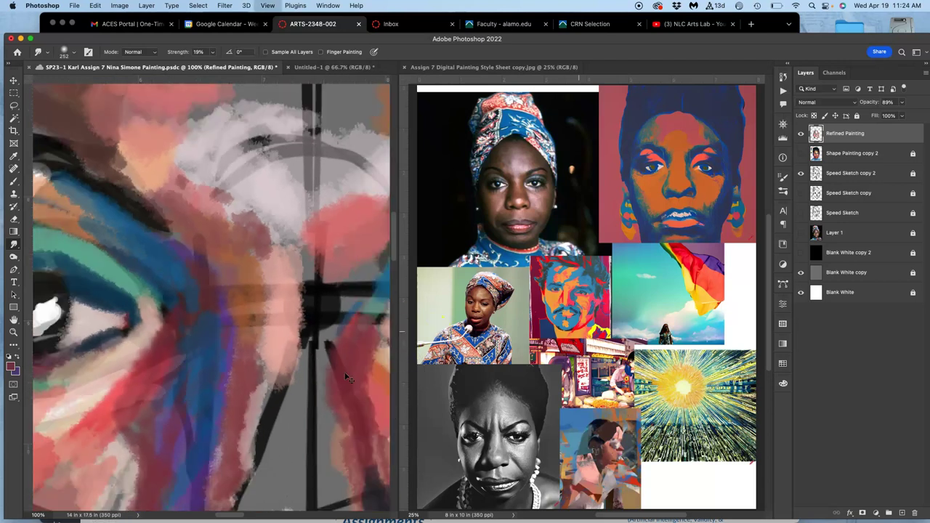
pyautogui.moveTo(283, 337); pyautogui.dragTo(323, 300)
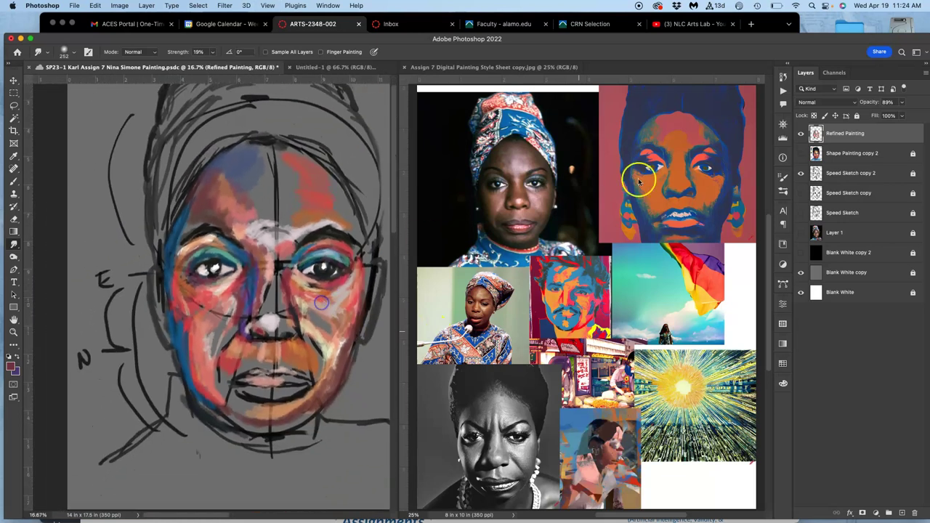
# Show the Shape Painting copy 2 layer and smudge the forehead colours around the brows and the yellow highlight.
pyautogui.click(801, 153)
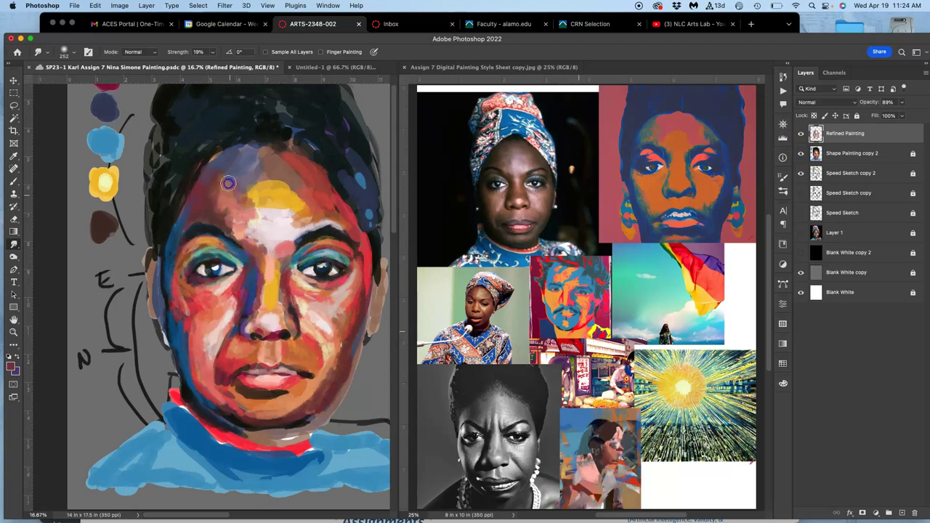
pyautogui.moveTo(213, 189)
pyautogui.mouseDown()
pyautogui.moveTo(294, 191)
pyautogui.moveTo(330, 212)
pyautogui.moveTo(239, 198)
pyautogui.moveTo(220, 207)
pyautogui.mouseUp()
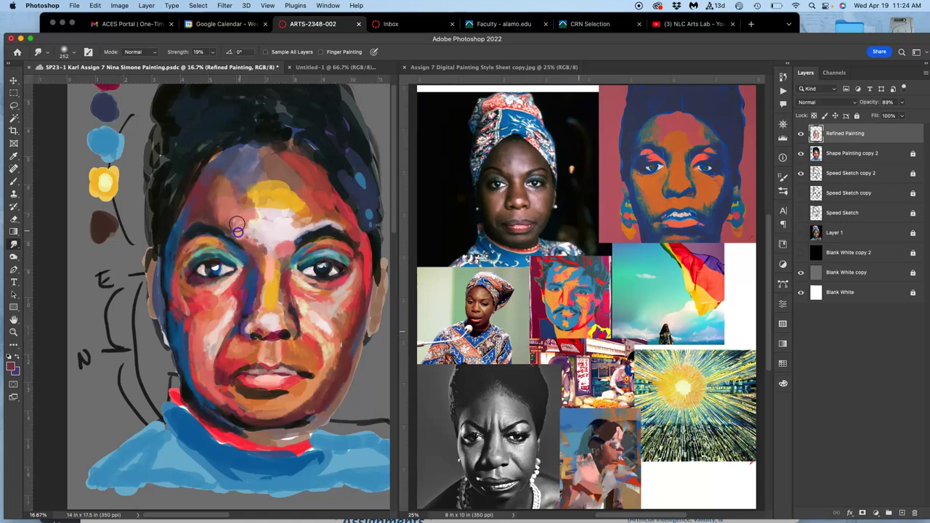
pyautogui.moveTo(300, 253); pyautogui.dragTo(254, 251)
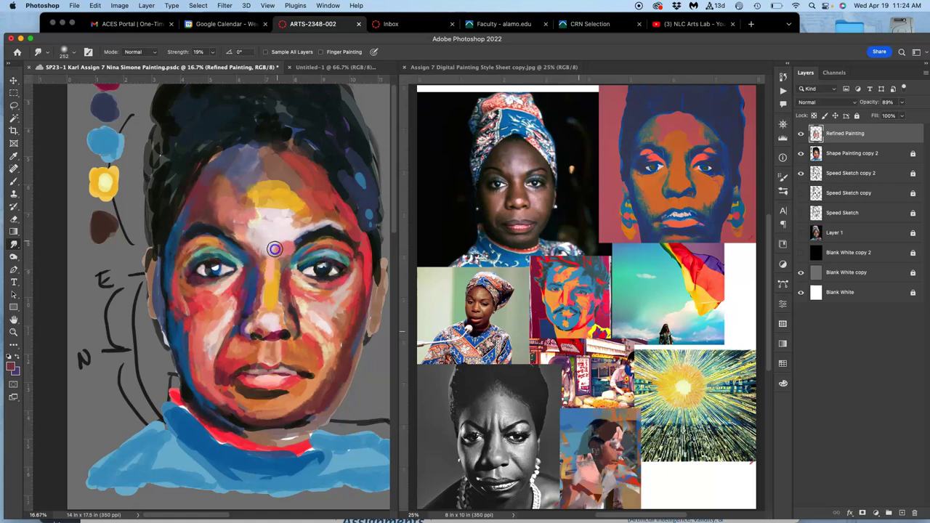
pyautogui.moveTo(262, 210); pyautogui.dragTo(255, 194)
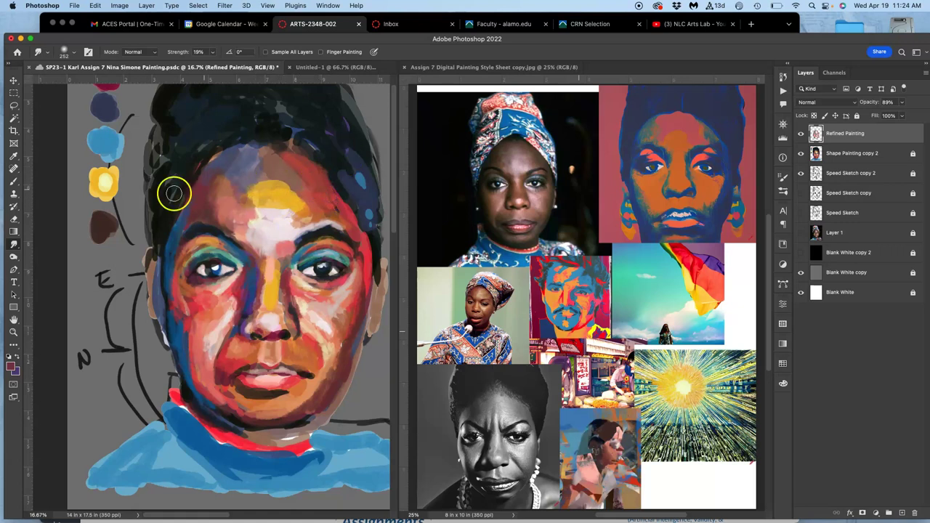
# Switch to the Brush tool and paint orange-brown and red strokes on the upper forehead, with sampled near-black along the left hairline.
pyautogui.click(13, 181)
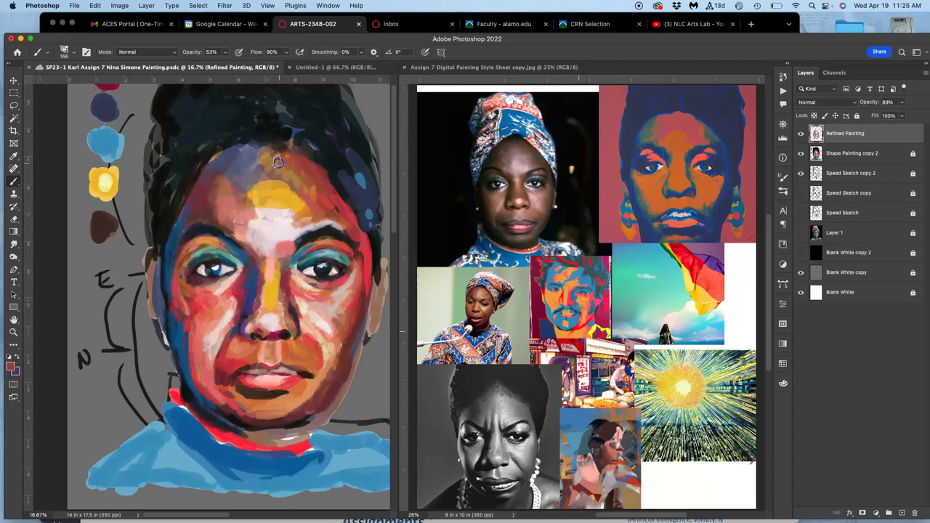
pyautogui.moveTo(233, 143); pyautogui.dragTo(232, 149)
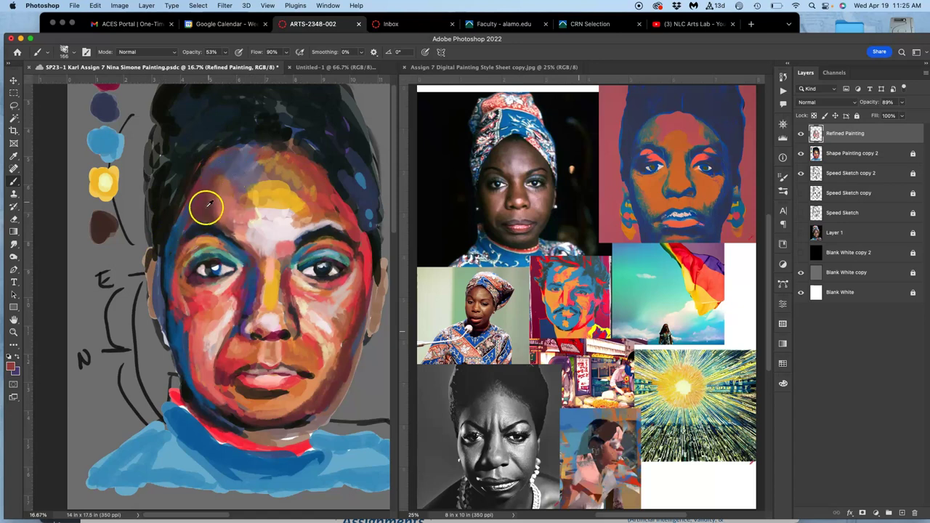
pyautogui.keyDown('alt'); pyautogui.click(193, 232); pyautogui.keyUp('alt')
pyautogui.moveTo(218, 150); pyautogui.dragTo(189, 176)
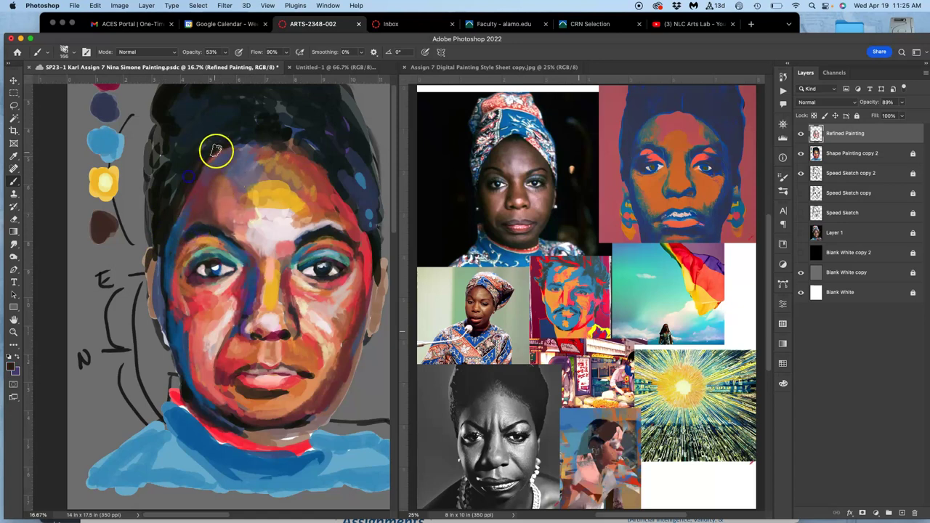
# Paint the left temple and outer edge of the face with sampled dark brown, blue and crimson strokes.
pyautogui.keyDown('alt'); pyautogui.click(347, 347); pyautogui.keyUp('alt')
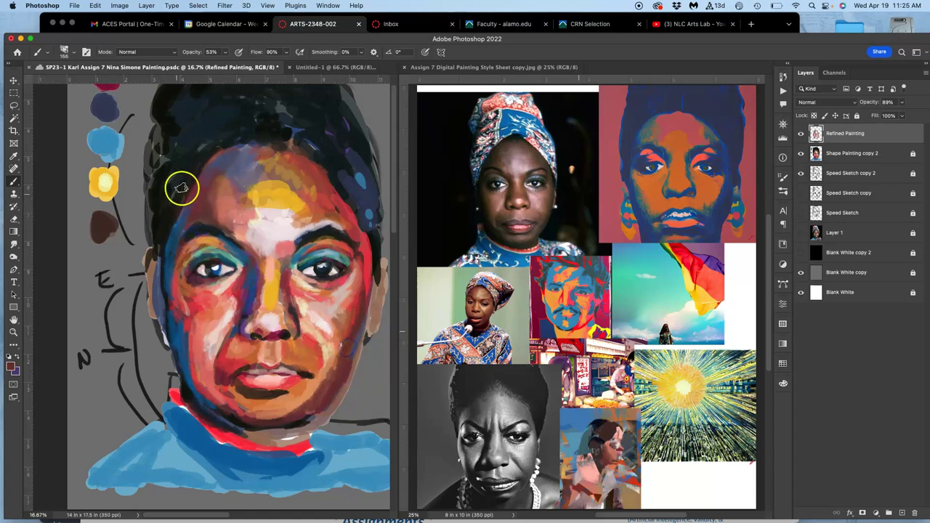
pyautogui.moveTo(205, 166)
pyautogui.mouseDown()
pyautogui.moveTo(181, 197)
pyautogui.moveTo(166, 250)
pyautogui.mouseUp()
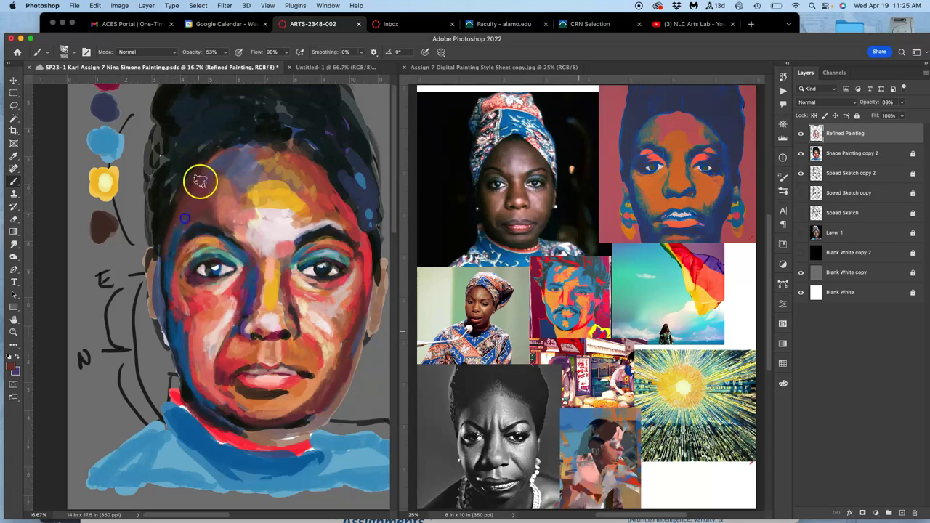
pyautogui.moveTo(188, 186); pyautogui.dragTo(171, 208)
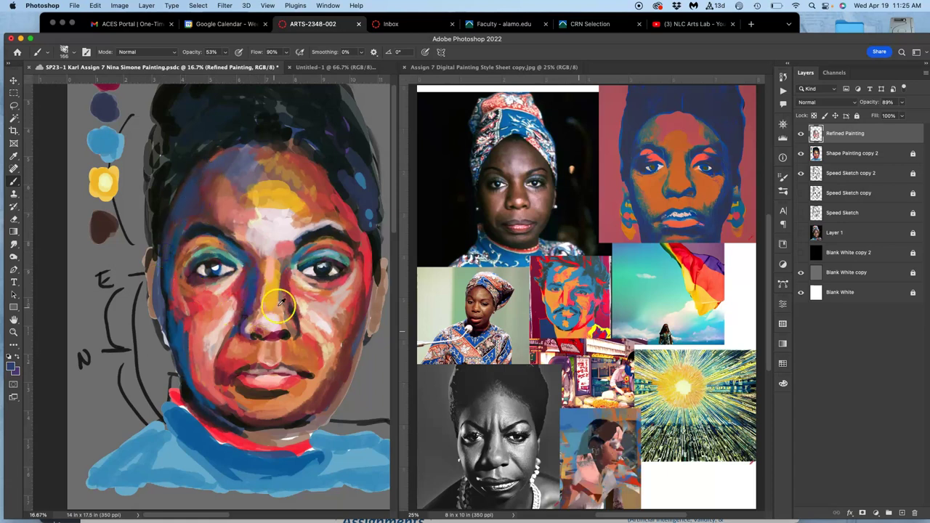
pyautogui.keyDown('alt'); pyautogui.click(112, 83); pyautogui.keyUp('alt')
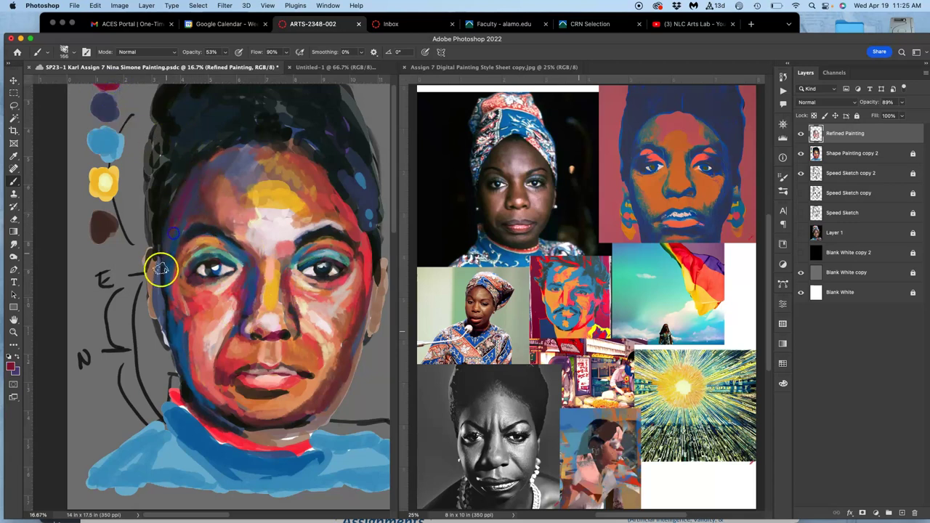
pyautogui.moveTo(167, 255); pyautogui.dragTo(163, 317)
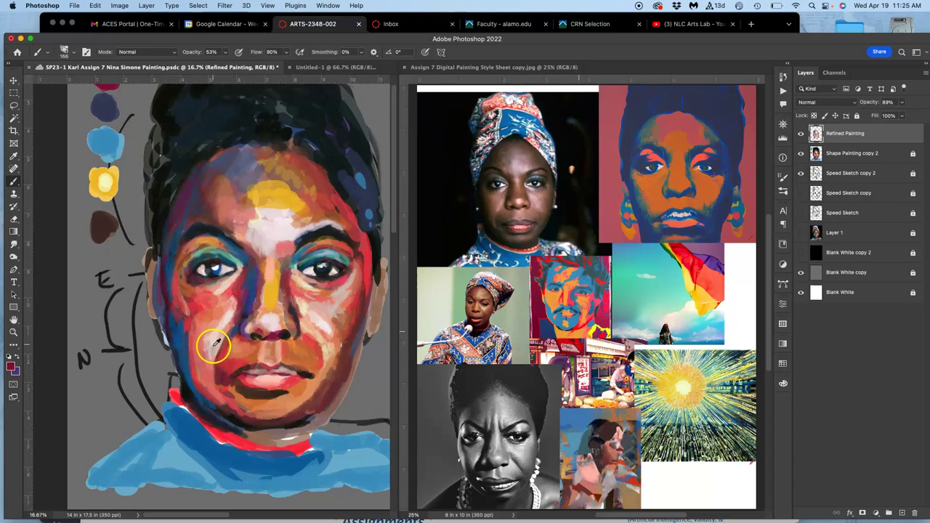
# Sample the orange-brown beside the mouth and paint it over the upper lip area, lower left cheek and jaw.
pyautogui.keyDown('alt'); pyautogui.click(295, 357); pyautogui.keyUp('alt')
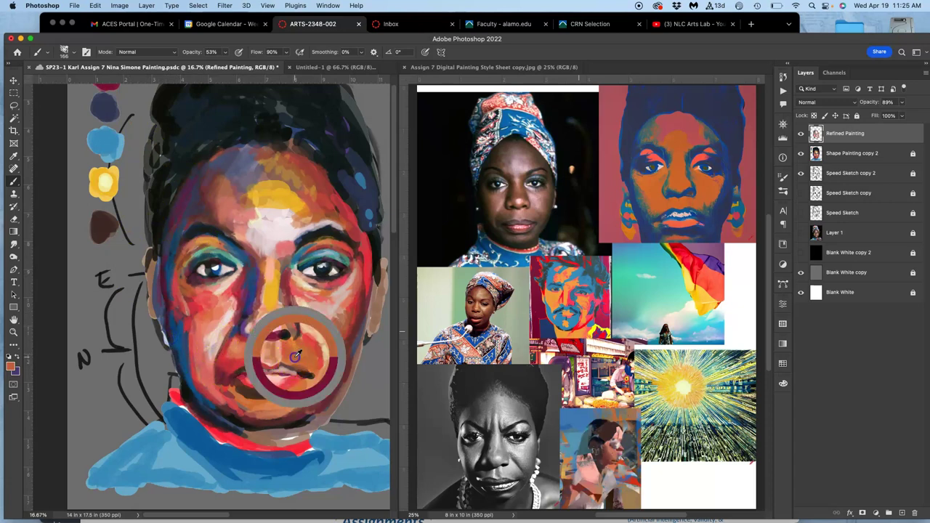
pyautogui.moveTo(229, 349); pyautogui.dragTo(226, 364)
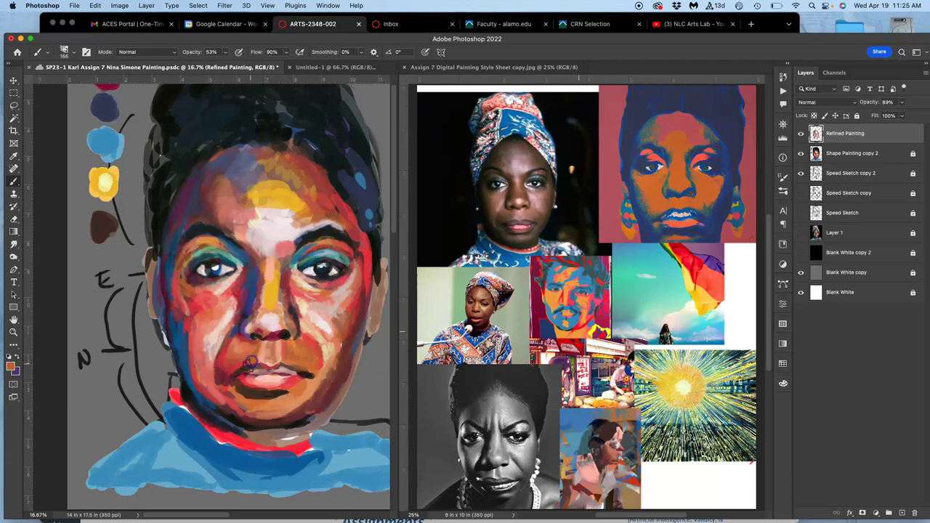
pyautogui.click(222, 349)
pyautogui.moveTo(194, 361); pyautogui.dragTo(191, 343)
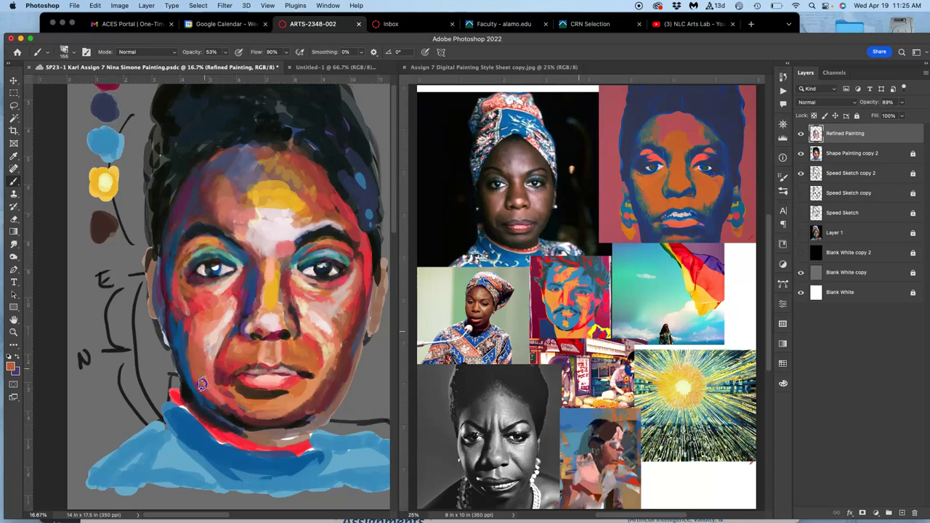
pyautogui.moveTo(232, 404); pyautogui.dragTo(264, 421)
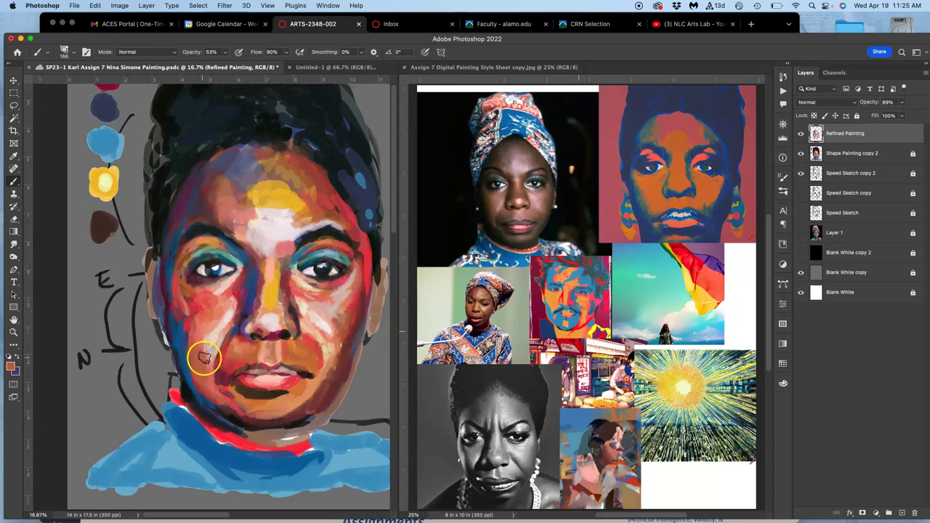
pyautogui.moveTo(205, 325); pyautogui.dragTo(192, 325)
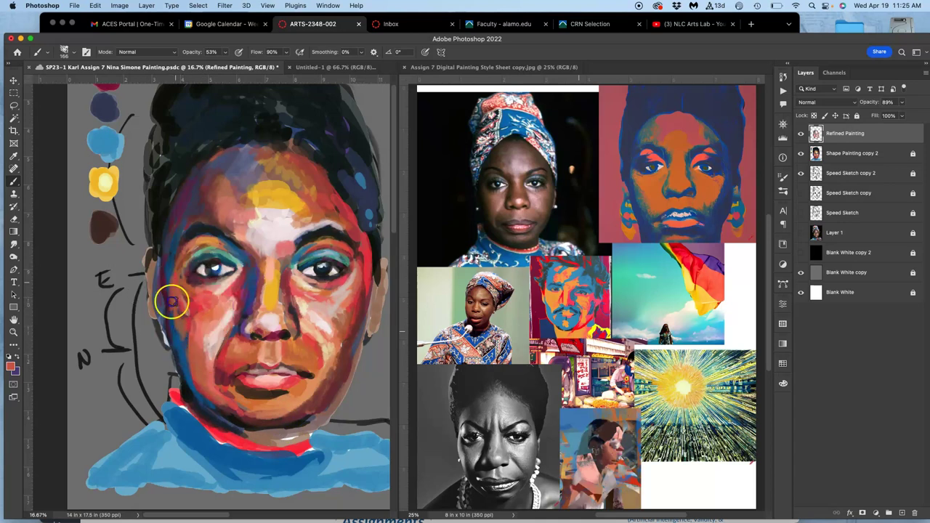
# Paint the left cheek with yellow-orange sampled from the nose bridge, adding sampled red and dark purple-brown strokes toward the face's edge.
pyautogui.moveTo(187, 318); pyautogui.dragTo(280, 272)
pyautogui.keyDown('alt'); pyautogui.click(273, 281); pyautogui.keyUp('alt')
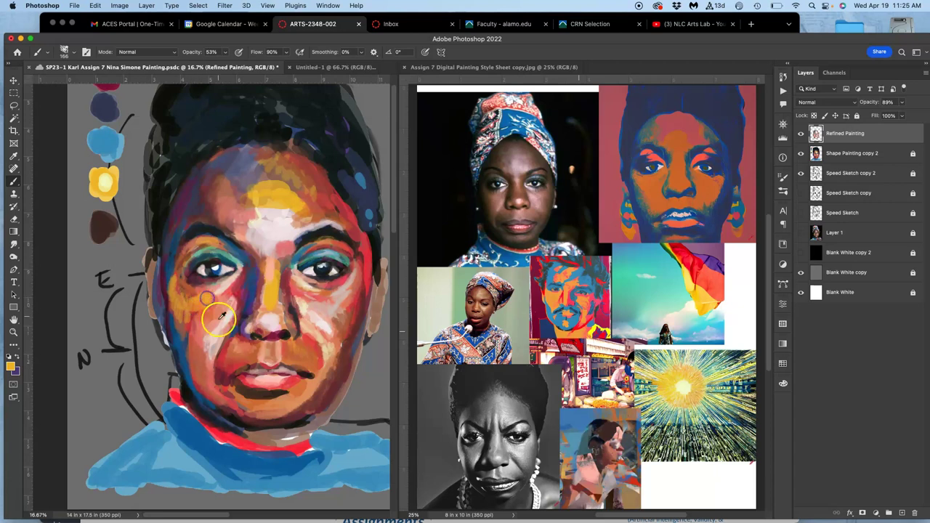
pyautogui.keyDown('alt'); pyautogui.click(187, 328); pyautogui.keyUp('alt')
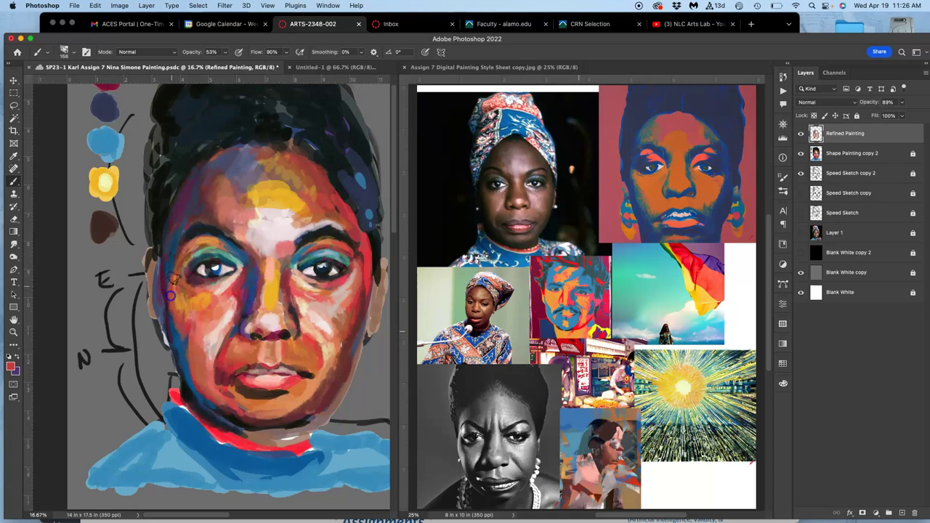
pyautogui.click(181, 348)
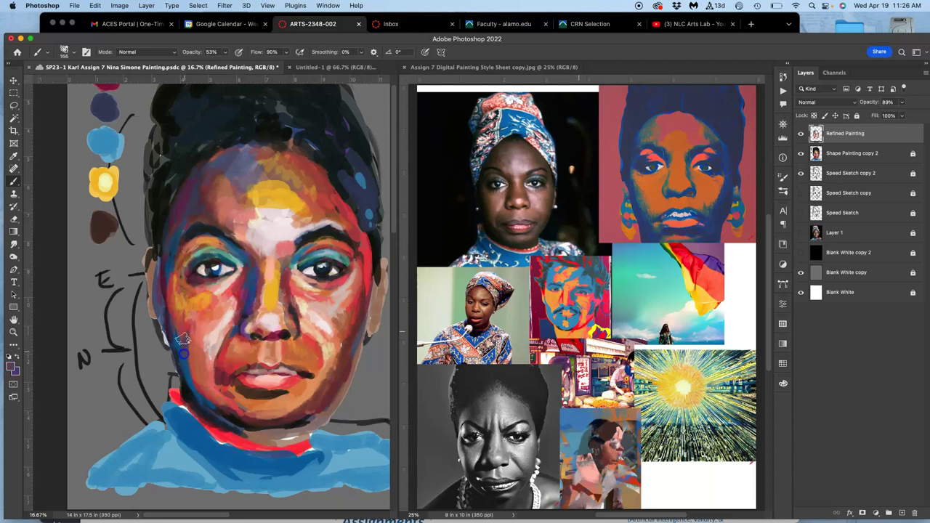
pyautogui.keyDown('alt'); pyautogui.click(194, 336); pyautogui.keyUp('alt')
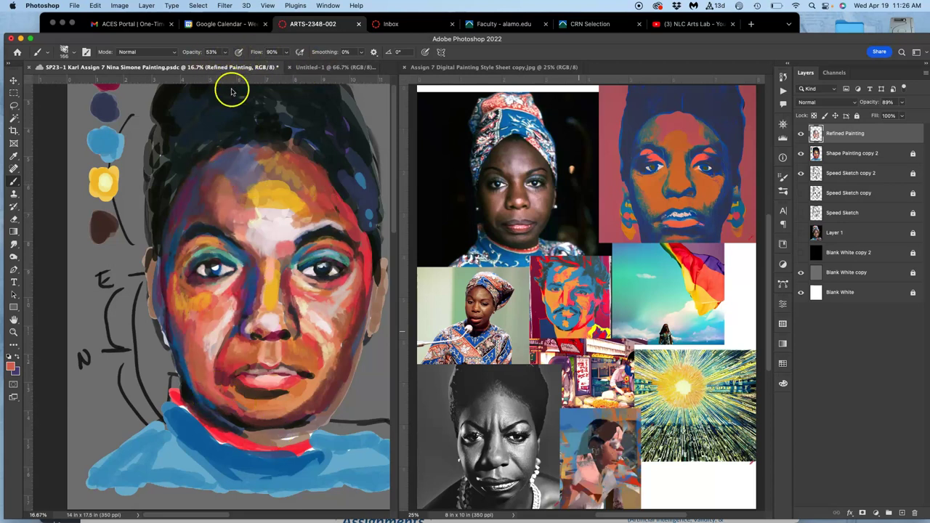
# Paint around the left eye with sampled pale peach and teal, working teal strokes over the upper eyelid.
pyautogui.moveTo(239, 277)
pyautogui.mouseDown()
pyautogui.moveTo(259, 292)
pyautogui.moveTo(228, 283)
pyautogui.moveTo(220, 252)
pyautogui.moveTo(235, 294)
pyautogui.mouseUp()
pyautogui.keyDown('alt'); pyautogui.click(224, 285); pyautogui.keyUp('alt')
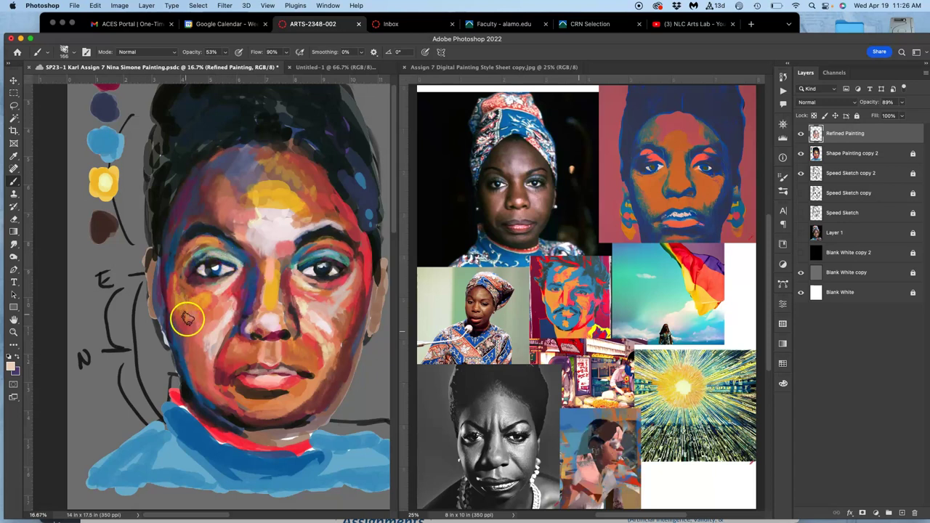
pyautogui.keyDown('alt'); pyautogui.click(212, 252); pyautogui.keyUp('alt')
pyautogui.moveTo(222, 253); pyautogui.dragTo(212, 246)
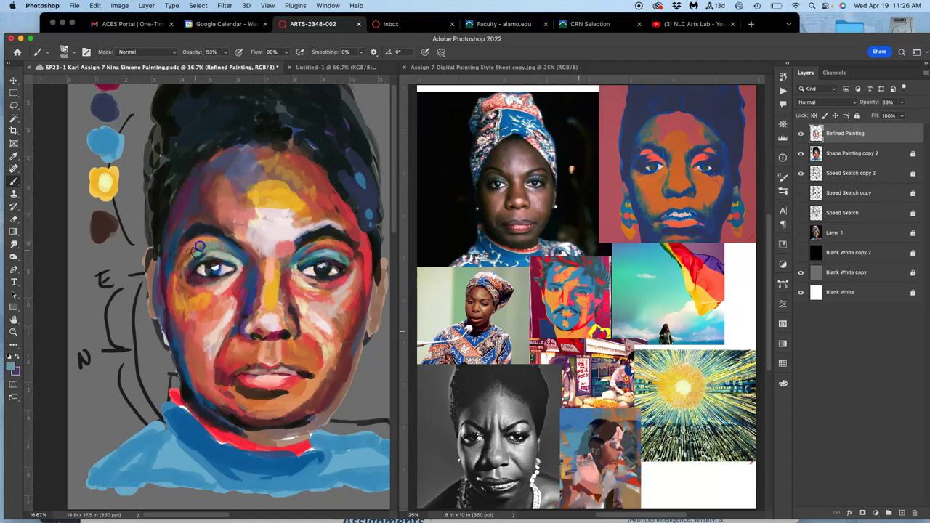
pyautogui.moveTo(181, 299)
pyautogui.mouseDown()
pyautogui.moveTo(215, 278)
pyautogui.moveTo(224, 295)
pyautogui.moveTo(237, 253)
pyautogui.mouseUp()
# Set the Refined Painting layer's opacity to 100% and toggle its visibility to compare it with the shape painting.
pyautogui.scroll(4, 237, 253)
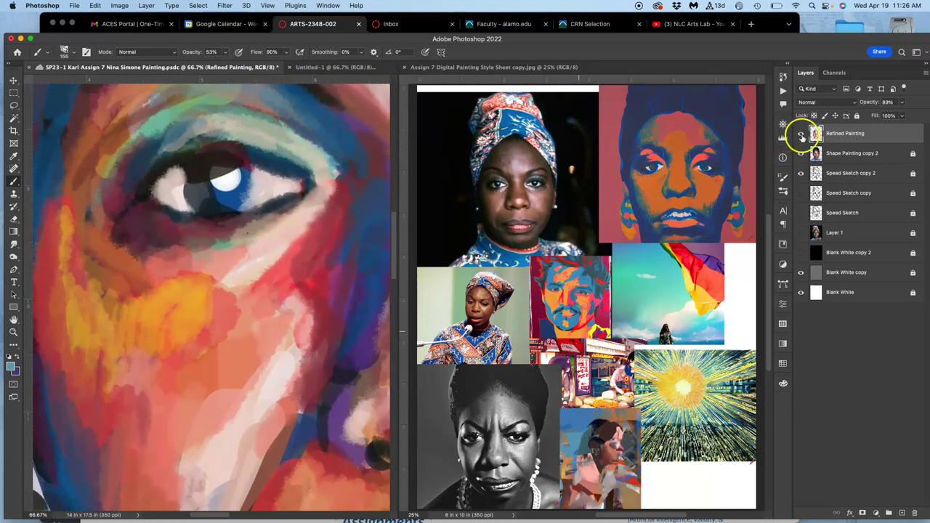
pyautogui.click(904, 103)
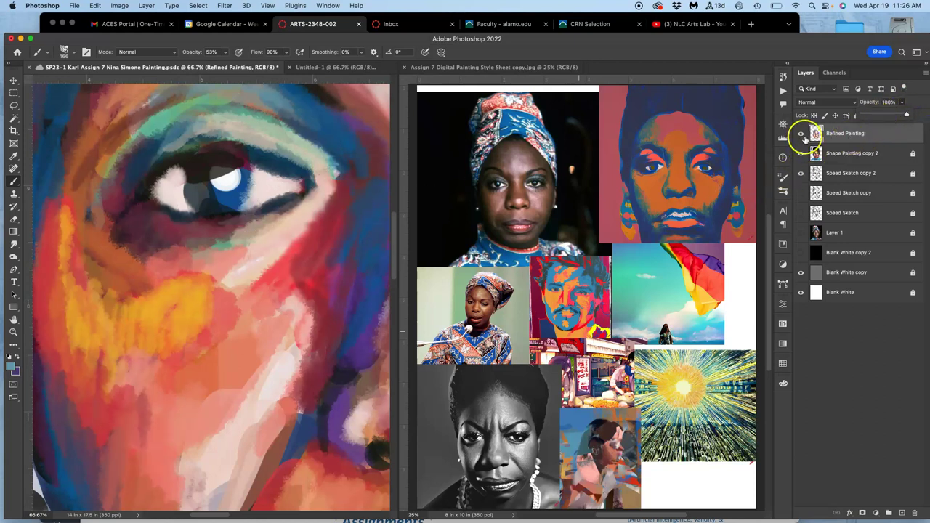
pyautogui.click(801, 133)
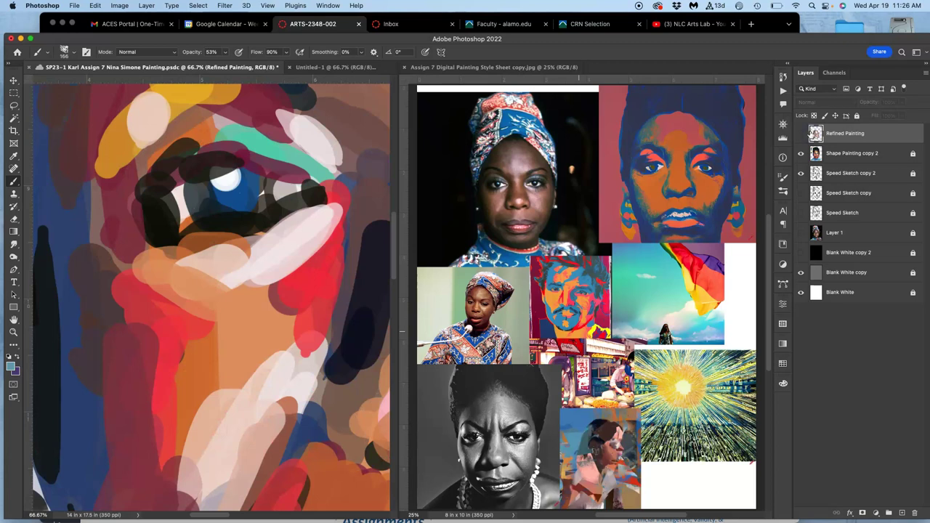
pyautogui.click(801, 134)
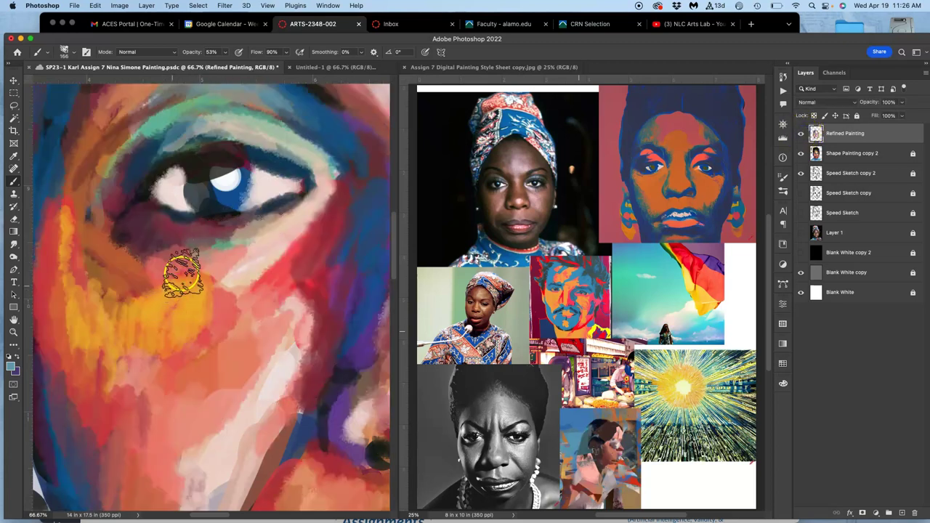
# Brush strokes of sampled pink and dark tones beneath the left eye and along its lower lid.
pyautogui.keyDown('alt'); pyautogui.click(240, 272); pyautogui.keyUp('alt')
pyautogui.moveTo(174, 280)
pyautogui.mouseDown()
pyautogui.moveTo(45, 372)
pyautogui.moveTo(32, 370)
pyautogui.moveTo(172, 232)
pyautogui.moveTo(101, 282)
pyautogui.moveTo(112, 260)
pyautogui.moveTo(131, 276)
pyautogui.moveTo(105, 311)
pyautogui.moveTo(93, 221)
pyautogui.moveTo(91, 245)
pyautogui.moveTo(117, 256)
pyautogui.moveTo(125, 221)
pyautogui.moveTo(153, 218)
pyautogui.moveTo(171, 234)
pyautogui.moveTo(227, 230)
pyautogui.moveTo(222, 236)
pyautogui.moveTo(289, 202)
pyautogui.moveTo(237, 219)
pyautogui.mouseUp()
pyautogui.moveTo(218, 226); pyautogui.dragTo(212, 230)
pyautogui.keyDown('alt'); pyautogui.click(281, 237); pyautogui.keyUp('alt')
pyautogui.moveTo(266, 215)
pyautogui.mouseDown()
pyautogui.moveTo(222, 226)
pyautogui.moveTo(251, 207)
pyautogui.moveTo(223, 203)
pyautogui.moveTo(182, 222)
pyautogui.moveTo(201, 269)
pyautogui.moveTo(222, 271)
pyautogui.mouseUp()
pyautogui.keyDown('alt'); pyautogui.click(225, 273); pyautogui.keyUp('alt')
# Smudge the strokes under the left eye and blend the yellow-orange patch down into the left cheek.
pyautogui.click(13, 244)
pyautogui.click(196, 231)
pyautogui.moveTo(197, 231)
pyautogui.mouseDown()
pyautogui.moveTo(165, 228)
pyautogui.moveTo(213, 239)
pyautogui.moveTo(221, 226)
pyautogui.moveTo(235, 229)
pyautogui.moveTo(223, 238)
pyautogui.moveTo(208, 231)
pyautogui.moveTo(241, 225)
pyautogui.mouseUp()
pyautogui.moveTo(193, 261)
pyautogui.mouseDown()
pyautogui.moveTo(125, 293)
pyautogui.moveTo(152, 283)
pyautogui.moveTo(173, 292)
pyautogui.moveTo(201, 286)
pyautogui.moveTo(215, 273)
pyautogui.moveTo(178, 296)
pyautogui.moveTo(180, 271)
pyautogui.moveTo(168, 295)
pyautogui.moveTo(211, 280)
pyautogui.moveTo(214, 293)
pyautogui.moveTo(232, 264)
pyautogui.moveTo(234, 276)
pyautogui.moveTo(190, 320)
pyautogui.moveTo(120, 306)
pyautogui.moveTo(127, 283)
pyautogui.moveTo(88, 288)
pyautogui.moveTo(87, 269)
pyautogui.moveTo(67, 271)
pyautogui.moveTo(91, 244)
pyautogui.moveTo(57, 245)
pyautogui.moveTo(73, 221)
pyautogui.moveTo(69, 210)
pyautogui.moveTo(88, 190)
pyautogui.moveTo(70, 194)
pyautogui.moveTo(74, 237)
pyautogui.moveTo(94, 233)
pyautogui.moveTo(94, 249)
pyautogui.moveTo(85, 213)
pyautogui.moveTo(97, 199)
pyautogui.moveTo(95, 184)
pyautogui.moveTo(102, 188)
pyautogui.moveTo(92, 224)
pyautogui.moveTo(110, 178)
pyautogui.moveTo(98, 189)
pyautogui.moveTo(93, 281)
pyautogui.moveTo(117, 285)
pyautogui.moveTo(112, 313)
pyautogui.moveTo(137, 292)
pyautogui.moveTo(95, 337)
pyautogui.moveTo(103, 327)
pyautogui.moveTo(114, 343)
pyautogui.moveTo(158, 336)
pyautogui.moveTo(176, 370)
pyautogui.moveTo(214, 370)
pyautogui.moveTo(244, 341)
pyautogui.moveTo(240, 314)
pyautogui.moveTo(290, 248)
pyautogui.mouseUp()
pyautogui.moveTo(141, 284)
pyautogui.mouseDown()
pyautogui.moveTo(173, 359)
pyautogui.moveTo(177, 308)
pyautogui.moveTo(163, 350)
pyautogui.moveTo(180, 360)
pyautogui.moveTo(135, 294)
pyautogui.moveTo(141, 386)
pyautogui.moveTo(82, 362)
pyautogui.moveTo(146, 414)
pyautogui.moveTo(96, 398)
pyautogui.moveTo(100, 375)
pyautogui.moveTo(138, 406)
pyautogui.moveTo(103, 444)
pyautogui.moveTo(66, 422)
pyautogui.mouseUp()
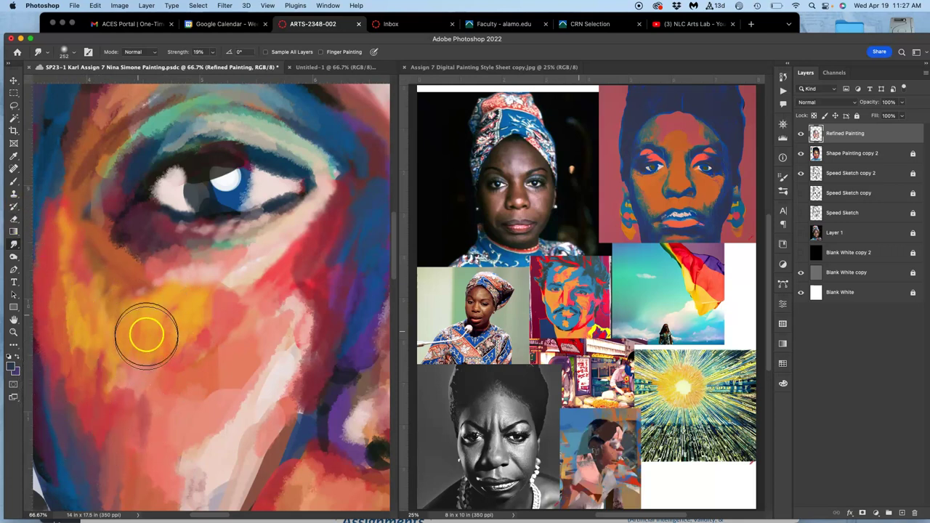
# Switch back to the Brush tool and toggle the Refined Painting and Shape Painting copy 2 layers to compare the whole portrait.
pyautogui.press('super+minus')
pyautogui.press('super+minus')
pyautogui.press('super+minus')
pyautogui.moveTo(275, 332); pyautogui.dragTo(223, 343)
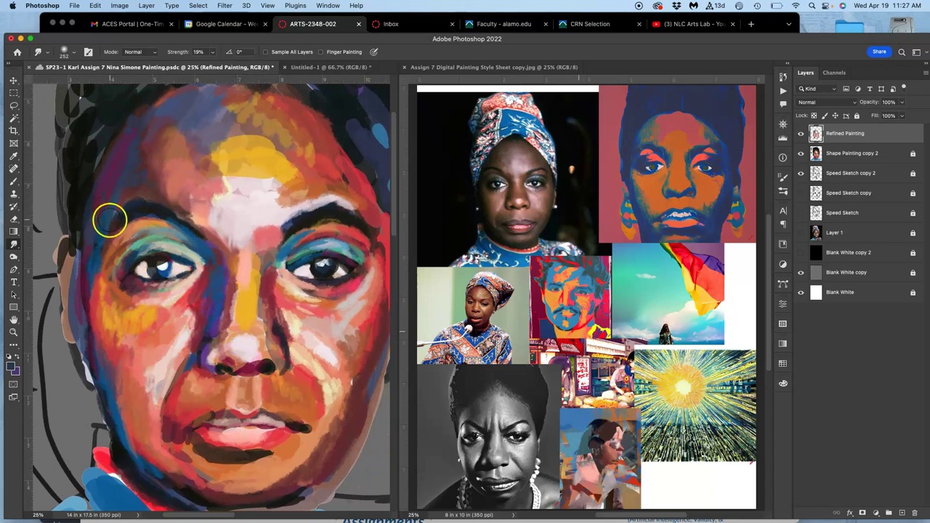
pyautogui.click(15, 181)
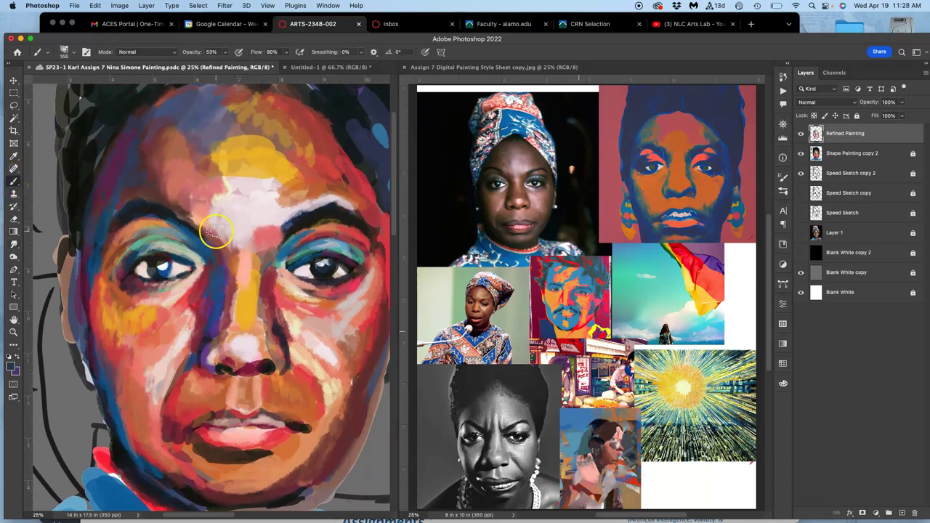
pyautogui.moveTo(278, 277)
pyautogui.mouseDown()
pyautogui.moveTo(255, 240)
pyautogui.moveTo(243, 245)
pyautogui.mouseUp()
pyautogui.press('super+minus')
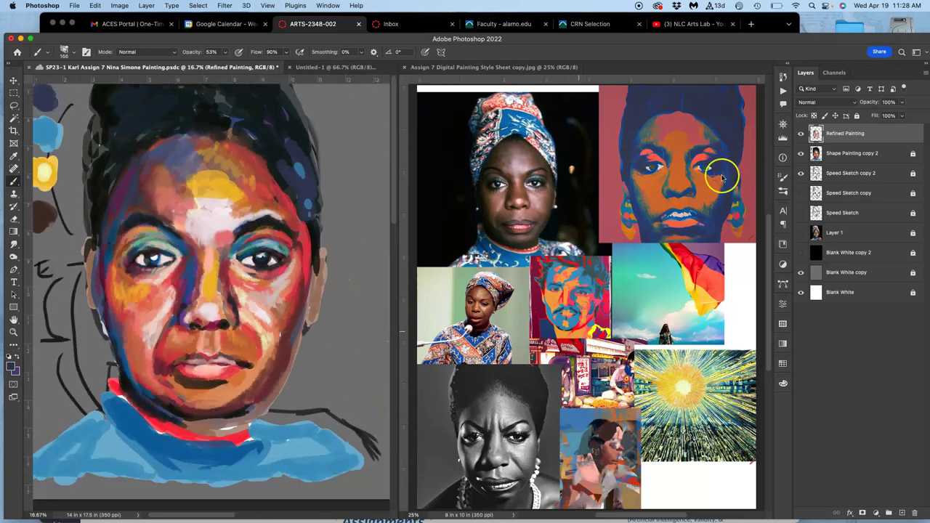
pyautogui.click(801, 135)
pyautogui.click(802, 134)
pyautogui.click(802, 154)
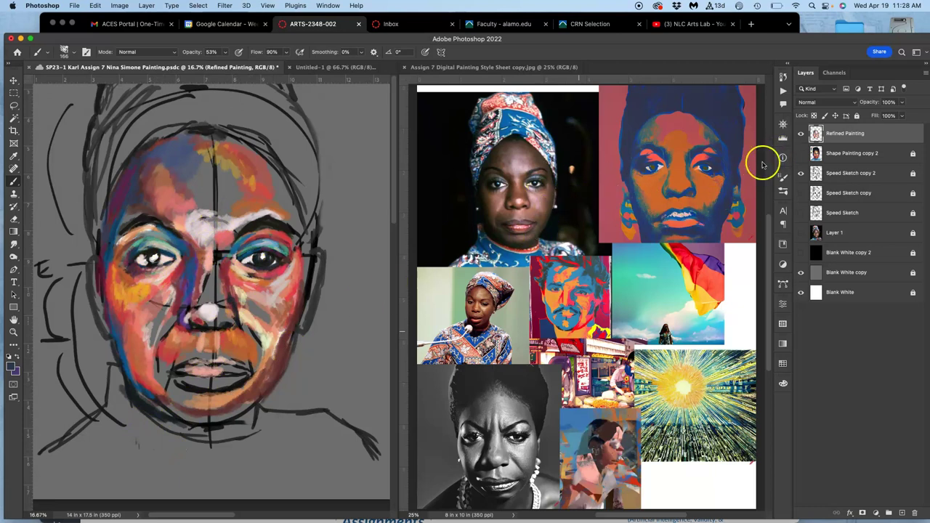
pyautogui.click(800, 154)
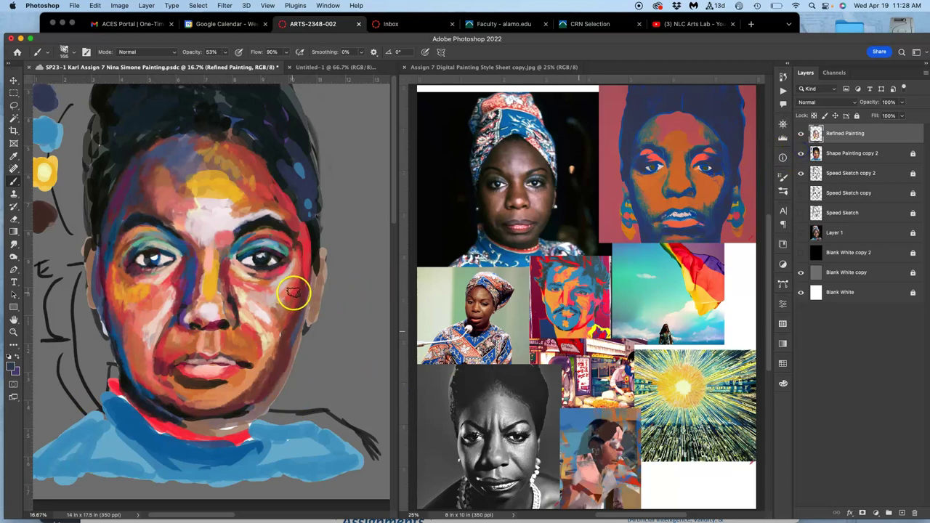
# Paint the forehead around the yellow highlight with sampled orange-brown, brown and muted purple-grey, adding teal at the left brow's inner end.
pyautogui.moveTo(311, 285); pyautogui.dragTo(341, 334)
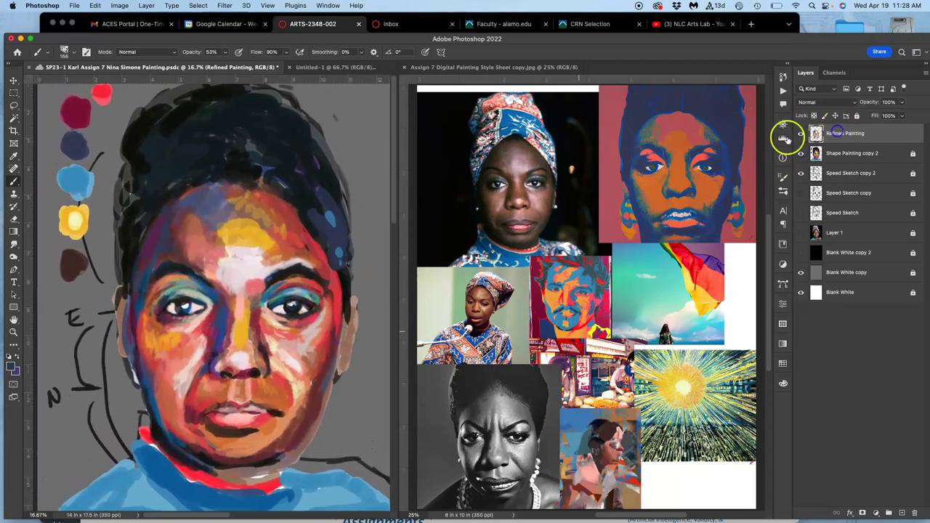
pyautogui.keyDown('alt'); pyautogui.click(277, 228); pyautogui.keyUp('alt')
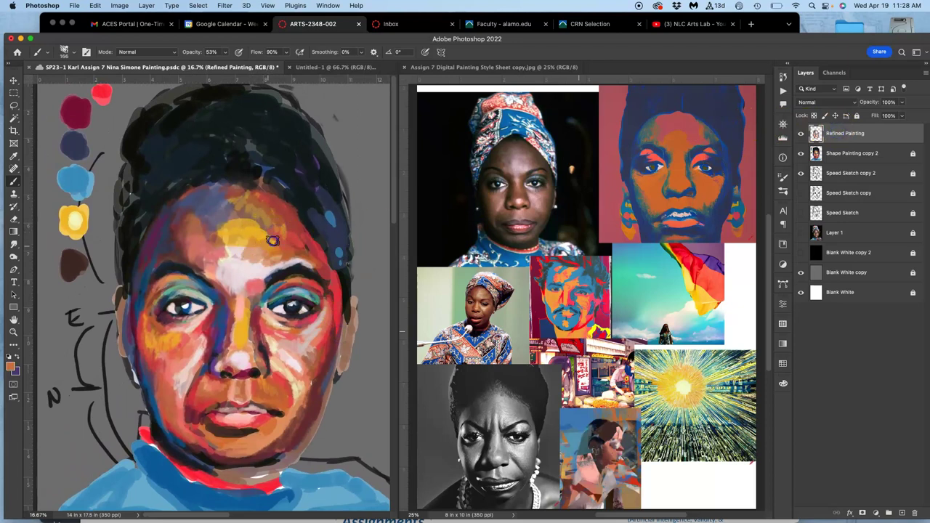
pyautogui.keyDown('alt'); pyautogui.click(271, 290); pyautogui.keyUp('alt')
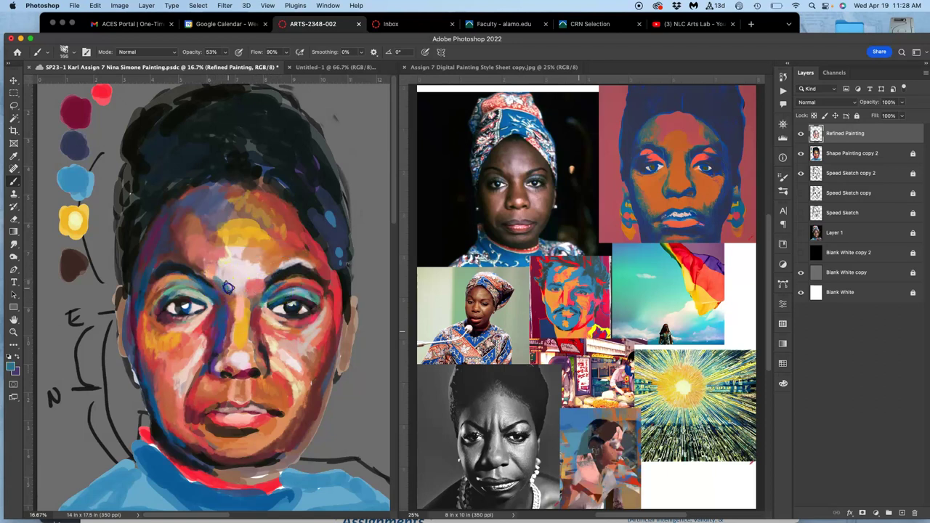
pyautogui.keyDown('alt'); pyautogui.click(264, 224); pyautogui.keyUp('alt')
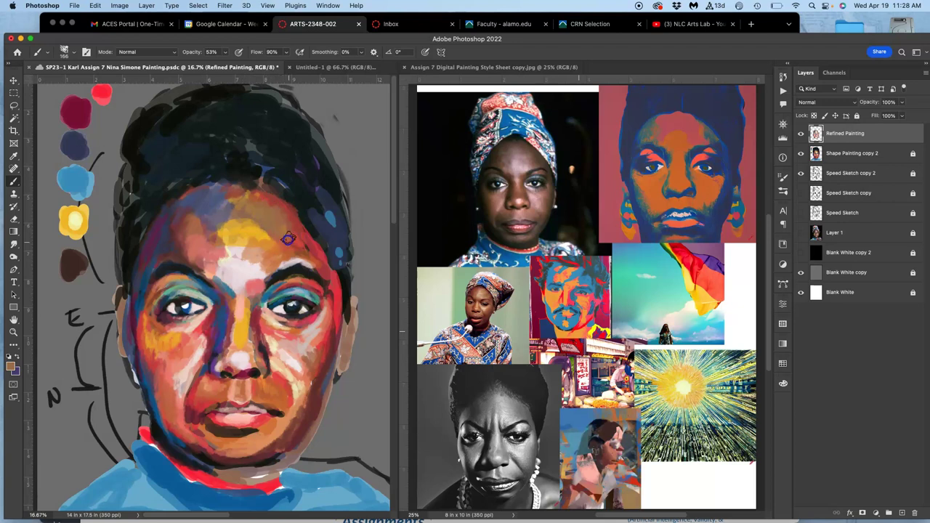
pyautogui.keyDown('alt'); pyautogui.click(232, 231); pyautogui.keyUp('alt')
pyautogui.keyDown('alt'); pyautogui.click(226, 209); pyautogui.keyUp('alt')
pyautogui.moveTo(240, 189); pyautogui.dragTo(222, 208)
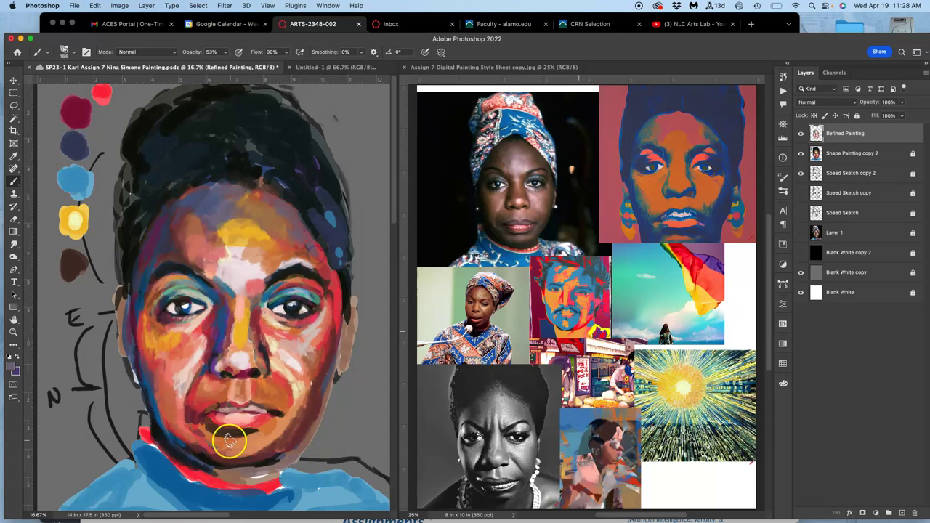
# Paint sampled dark blue along the sides of the nose and crimson strokes between the left eye and cheek.
pyautogui.keyDown('alt'); pyautogui.click(264, 349); pyautogui.keyUp('alt')
pyautogui.click(206, 367)
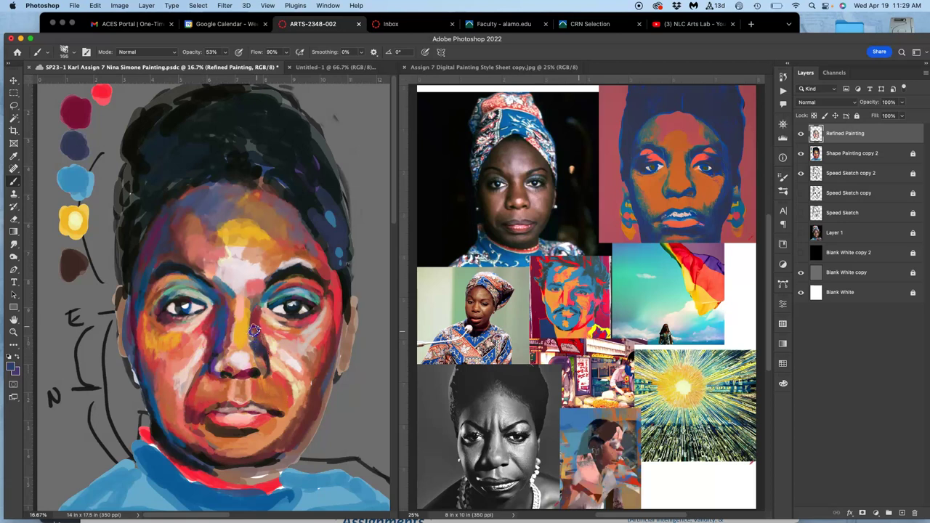
pyautogui.click(223, 324)
pyautogui.click(202, 314)
pyautogui.click(181, 363)
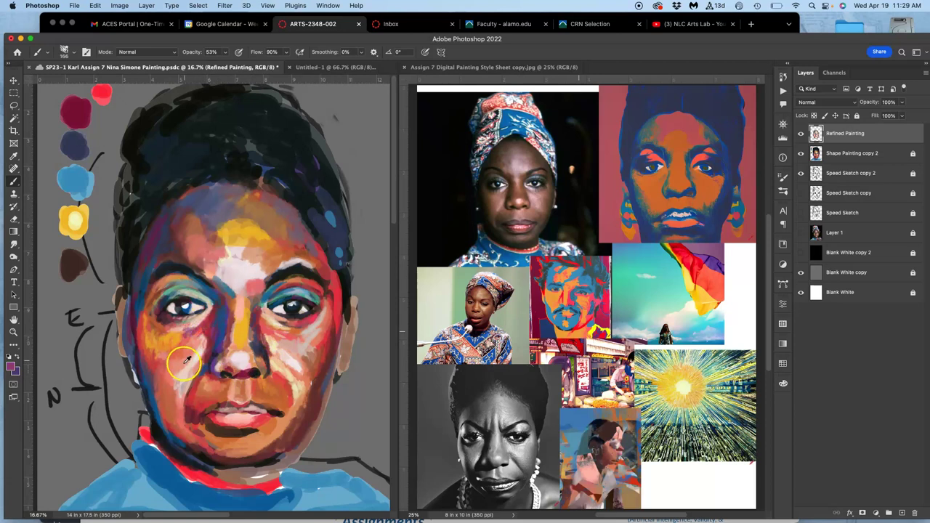
pyautogui.click(250, 386)
# Paint the right side of the nose bridge with sampled orange-brown, dark red and the bright red palette swatch.
pyautogui.keyDown('alt'); pyautogui.click(265, 325); pyautogui.keyUp('alt')
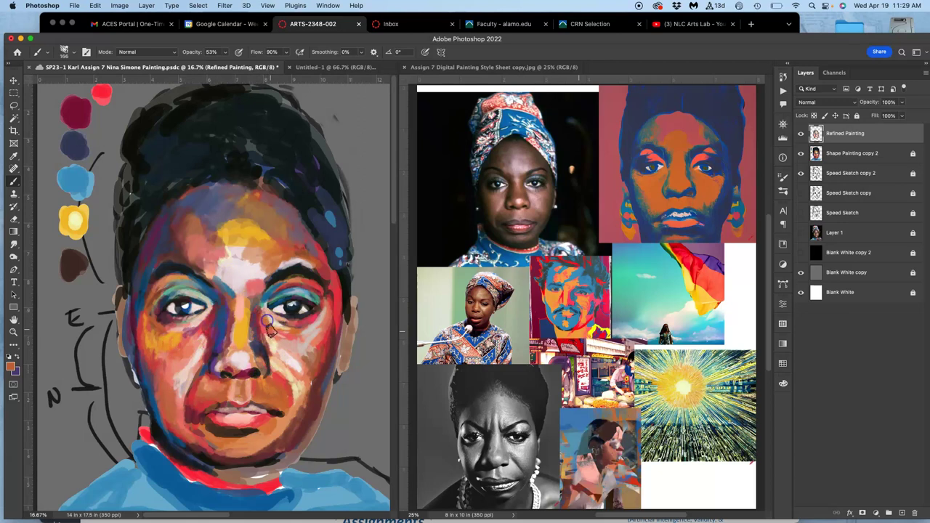
pyautogui.click(285, 336)
pyautogui.click(327, 344)
pyautogui.moveTo(223, 319)
pyautogui.mouseDown()
pyautogui.moveTo(218, 306)
pyautogui.moveTo(213, 317)
pyautogui.moveTo(247, 318)
pyautogui.moveTo(262, 296)
pyautogui.moveTo(262, 338)
pyautogui.moveTo(251, 324)
pyautogui.mouseUp()
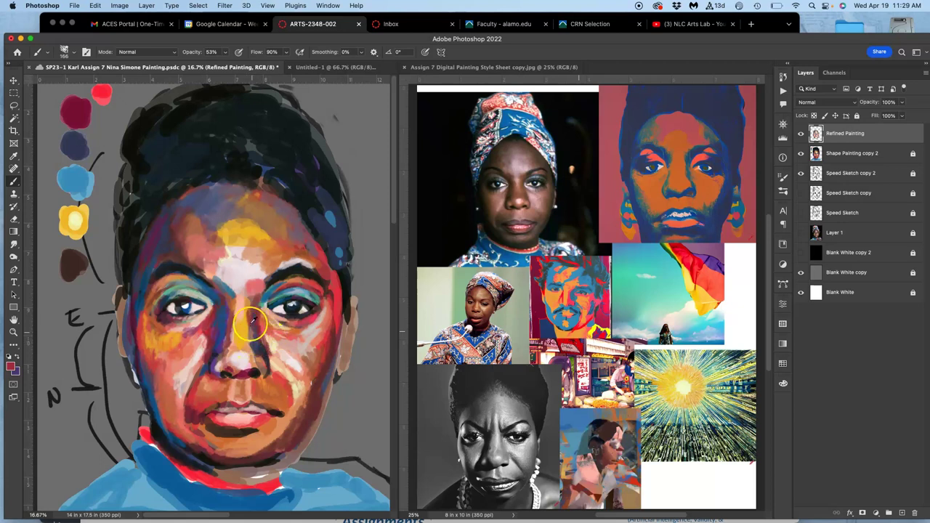
pyautogui.keyDown('alt'); pyautogui.click(101, 93); pyautogui.keyUp('alt')
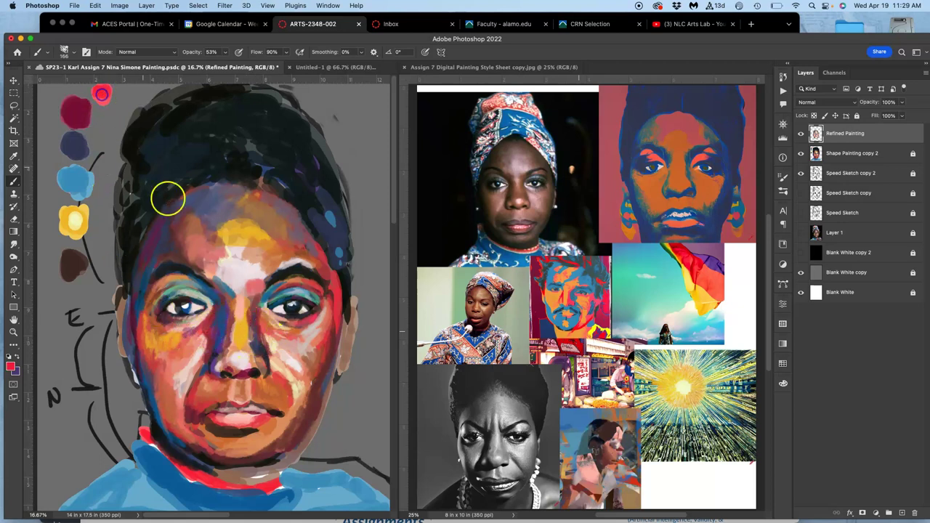
pyautogui.click(248, 398)
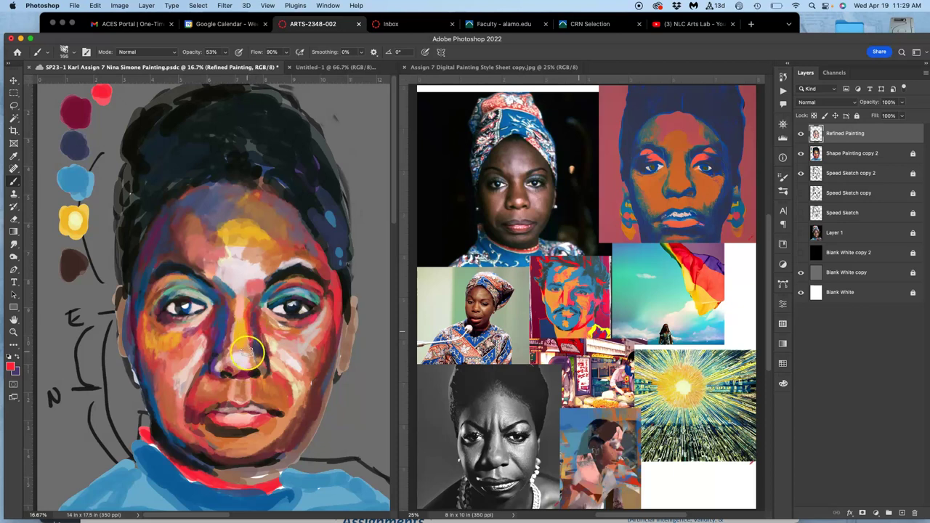
# Paint over the pale nose tip with salmon from the left cheek, dark red and orange-brown.
pyautogui.keyDown('alt'); pyautogui.click(183, 353); pyautogui.keyUp('alt')
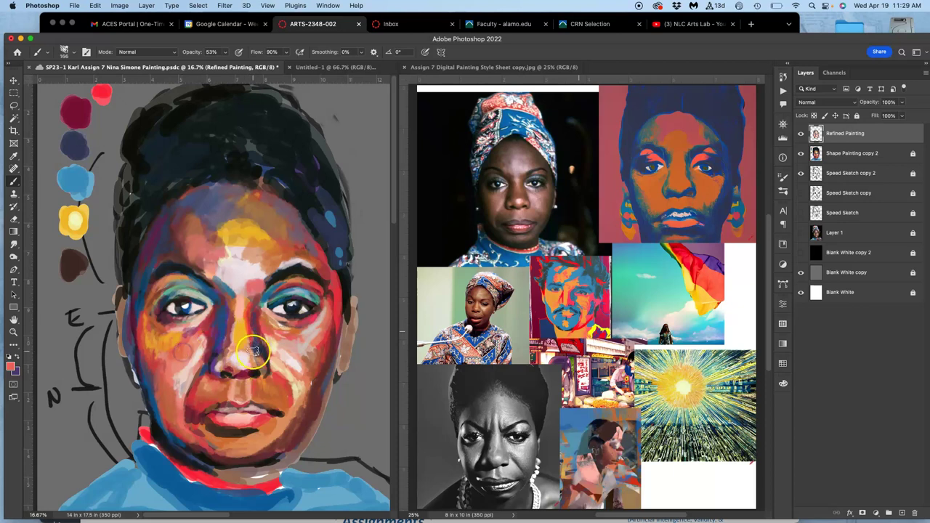
pyautogui.click(213, 331)
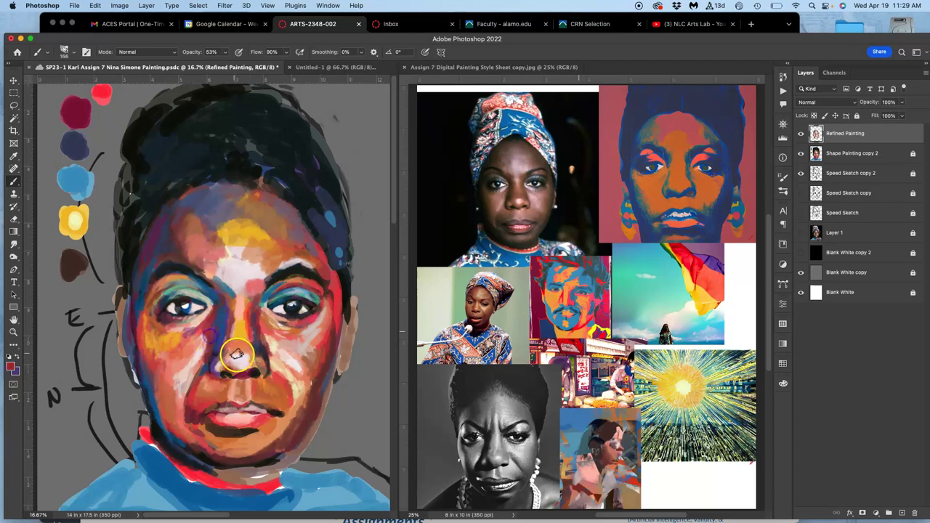
pyautogui.click(213, 397)
pyautogui.click(235, 351)
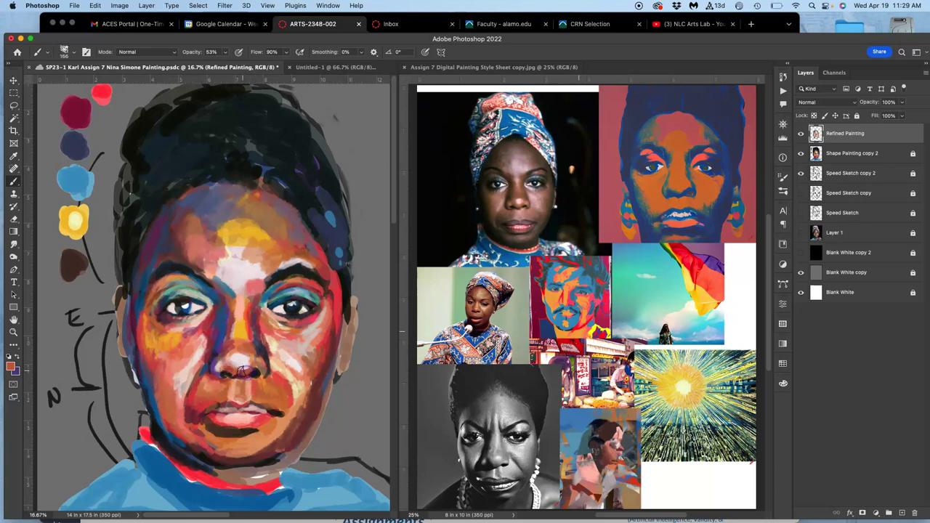
# Paint short strokes of sampled facial colours around the nose, upper lip, right eye and right cheek.
pyautogui.moveTo(262, 373)
pyautogui.mouseDown()
pyautogui.moveTo(270, 369)
pyautogui.moveTo(260, 368)
pyautogui.moveTo(249, 388)
pyautogui.moveTo(259, 391)
pyautogui.moveTo(258, 375)
pyautogui.moveTo(244, 390)
pyautogui.moveTo(227, 378)
pyautogui.moveTo(214, 436)
pyautogui.mouseUp()
pyautogui.keyDown('alt'); pyautogui.click(300, 293); pyautogui.keyUp('alt')
pyautogui.moveTo(254, 334); pyautogui.dragTo(256, 345)
pyautogui.keyDown('alt'); pyautogui.click(250, 348); pyautogui.keyUp('alt')
pyautogui.moveTo(310, 292); pyautogui.dragTo(302, 291)
pyautogui.click(303, 325)
pyautogui.moveTo(258, 374); pyautogui.dragTo(245, 395)
pyautogui.moveTo(303, 346); pyautogui.dragTo(324, 325)
# Touch up the left eye, its lid and the outer edge of the left cheek with small brush strokes.
pyautogui.click(178, 318)
pyautogui.moveTo(186, 305)
pyautogui.mouseDown()
pyautogui.moveTo(172, 281)
pyautogui.moveTo(144, 303)
pyautogui.moveTo(168, 295)
pyautogui.mouseUp()
pyautogui.click(167, 301)
pyautogui.click(142, 323)
# Tone down the red edge of the right temple and upper cheek with muted brown strokes.
pyautogui.moveTo(121, 420)
pyautogui.mouseDown()
pyautogui.moveTo(166, 386)
pyautogui.moveTo(162, 370)
pyautogui.moveTo(149, 399)
pyautogui.moveTo(157, 286)
pyautogui.moveTo(149, 272)
pyautogui.moveTo(150, 291)
pyautogui.moveTo(318, 245)
pyautogui.moveTo(312, 259)
pyautogui.moveTo(311, 251)
pyautogui.mouseUp()
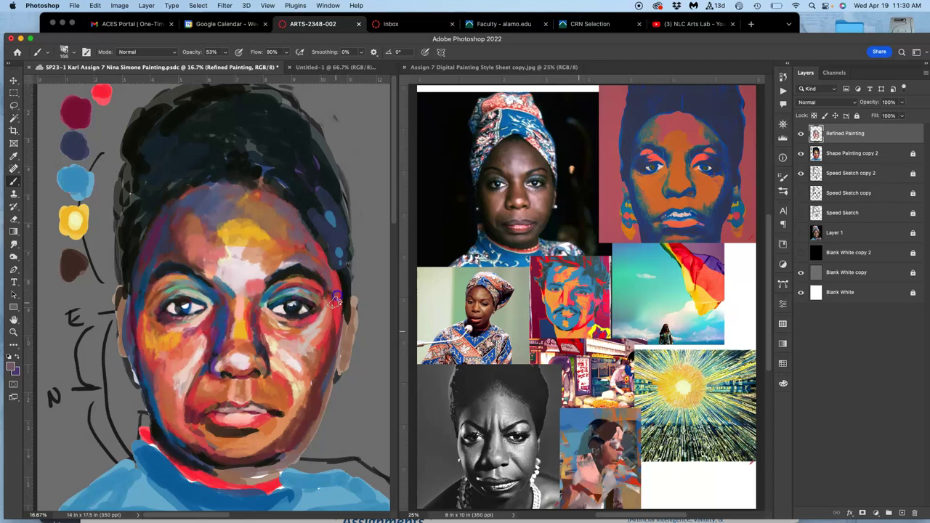
pyautogui.click(343, 274)
pyautogui.moveTo(337, 269); pyautogui.dragTo(339, 328)
pyautogui.moveTo(342, 290); pyautogui.dragTo(337, 349)
# Paint dark sideburns in front of both ears with black sampled from the hair.
pyautogui.keyDown('alt'); pyautogui.click(135, 261); pyautogui.keyUp('alt')
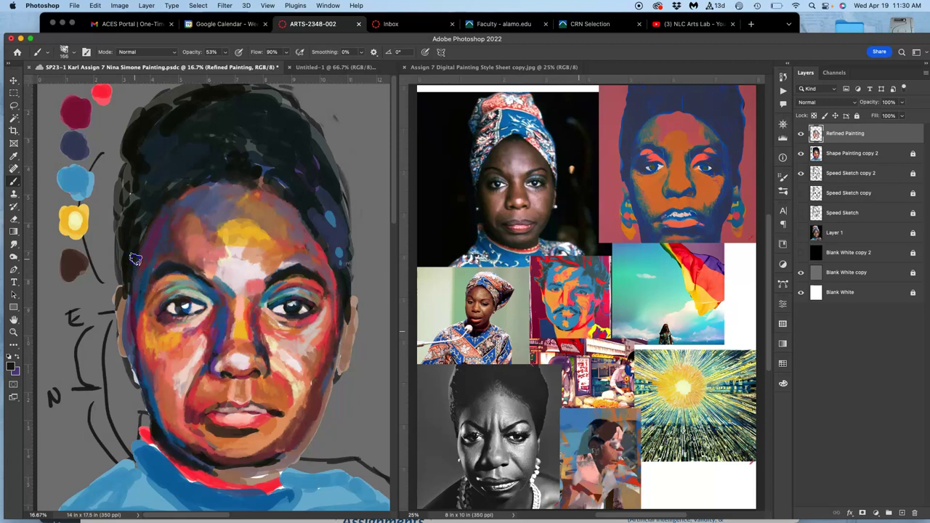
pyautogui.moveTo(128, 309); pyautogui.dragTo(133, 350)
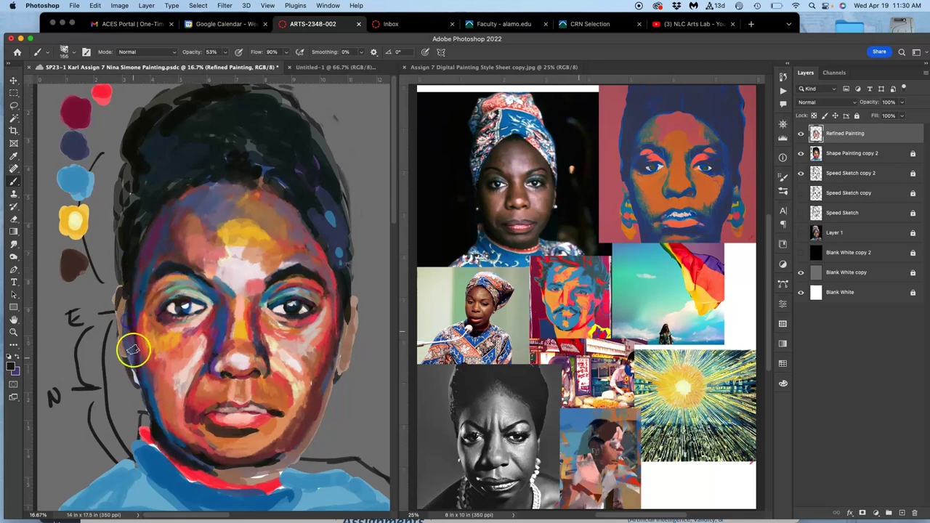
pyautogui.moveTo(370, 304)
pyautogui.mouseDown()
pyautogui.moveTo(360, 331)
pyautogui.moveTo(327, 343)
pyautogui.moveTo(292, 334)
pyautogui.moveTo(347, 337)
pyautogui.moveTo(335, 343)
pyautogui.moveTo(349, 336)
pyautogui.moveTo(345, 345)
pyautogui.moveTo(351, 337)
pyautogui.moveTo(343, 365)
pyautogui.moveTo(348, 340)
pyautogui.moveTo(229, 321)
pyautogui.moveTo(345, 338)
pyautogui.mouseUp()
# Paint both ears with yellow-orange sampled from the nose bridge.
pyautogui.keyDown('alt'); pyautogui.click(290, 335); pyautogui.keyUp('alt')
pyautogui.click(334, 346)
pyautogui.keyDown('alt'); pyautogui.click(240, 329); pyautogui.keyUp('alt')
pyautogui.click(240, 330)
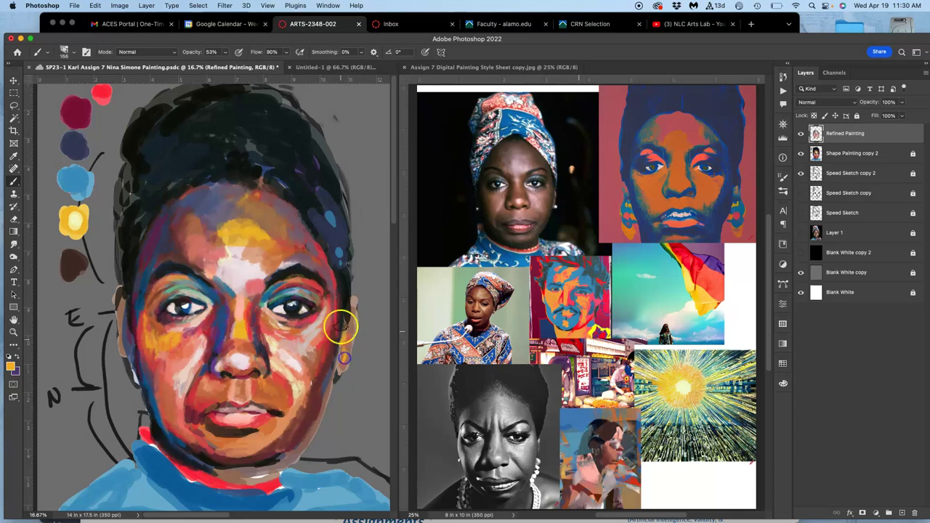
pyautogui.keyDown('alt'); pyautogui.click(122, 308); pyautogui.keyUp('alt')
pyautogui.moveTo(125, 335); pyautogui.dragTo(126, 353)
# Shade the left ear with sampled red and brown, and paint a pale round earring on each ear.
pyautogui.keyDown('alt'); pyautogui.click(164, 340); pyautogui.keyUp('alt')
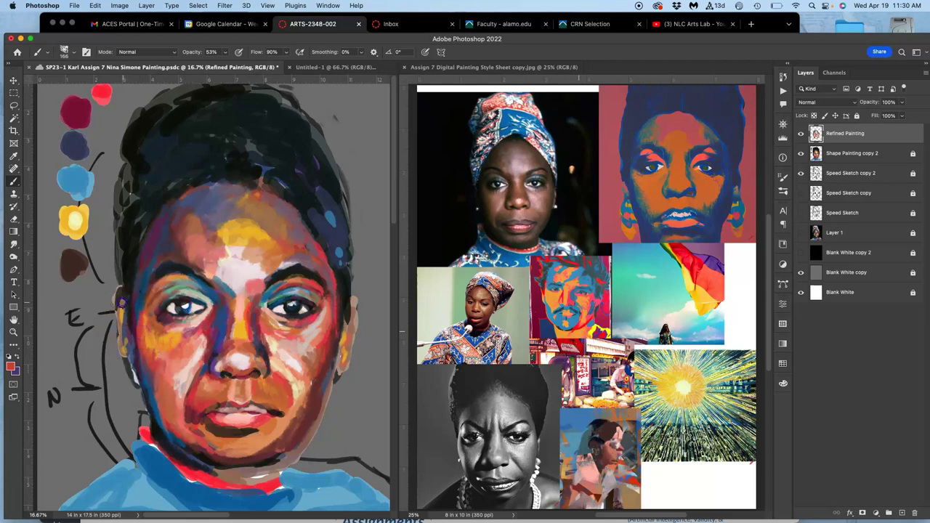
pyautogui.moveTo(121, 304); pyautogui.dragTo(122, 333)
pyautogui.keyDown('alt'); pyautogui.click(290, 436); pyautogui.keyUp('alt')
pyautogui.moveTo(118, 288); pyautogui.dragTo(126, 337)
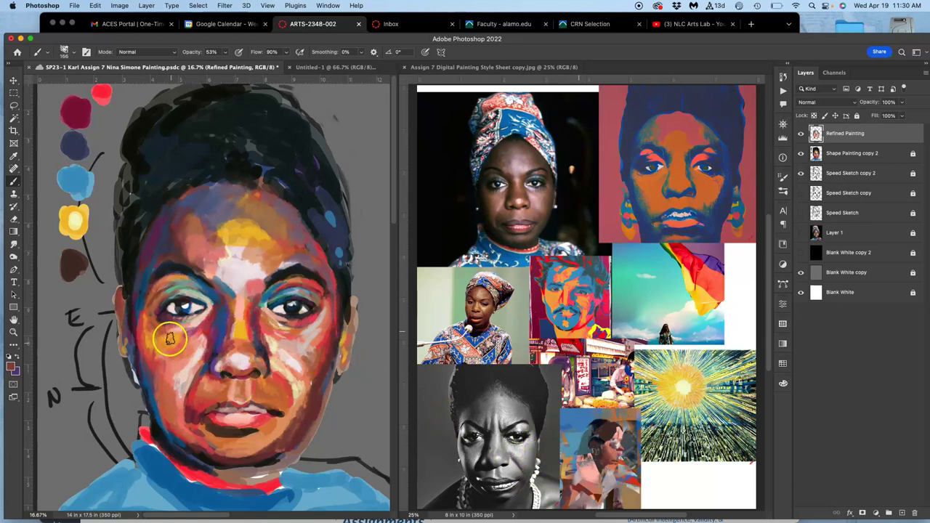
pyautogui.keyDown('alt'); pyautogui.click(136, 380); pyautogui.keyUp('alt')
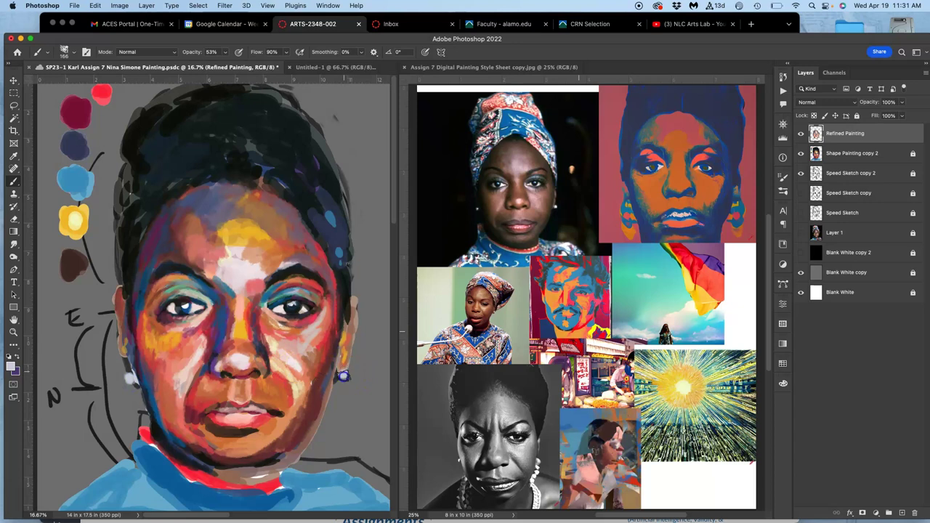
pyautogui.keyDown('alt'); pyautogui.click(339, 403); pyautogui.keyUp('alt')
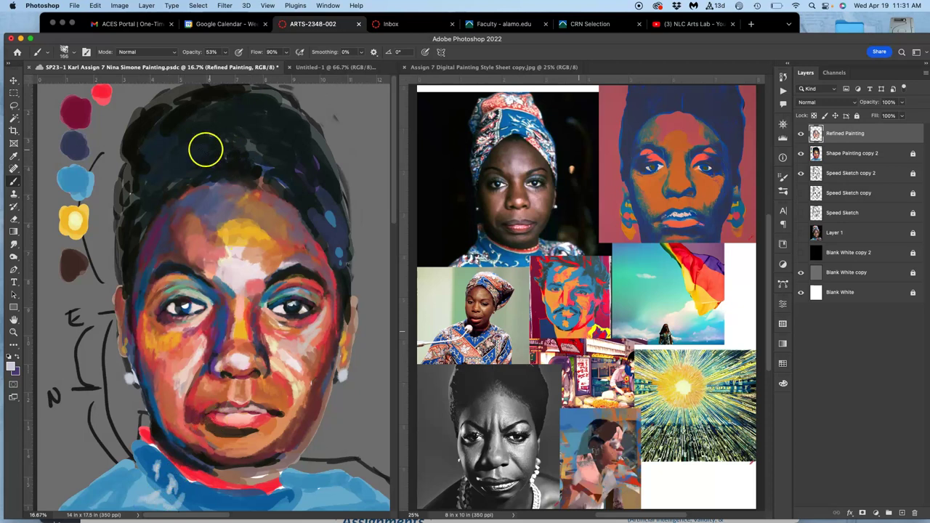
# Brush pale highlights and muted mauve-grey strokes from the forehead colour into the upper left of the hair.
pyautogui.moveTo(188, 141); pyautogui.dragTo(162, 160)
pyautogui.click(150, 180)
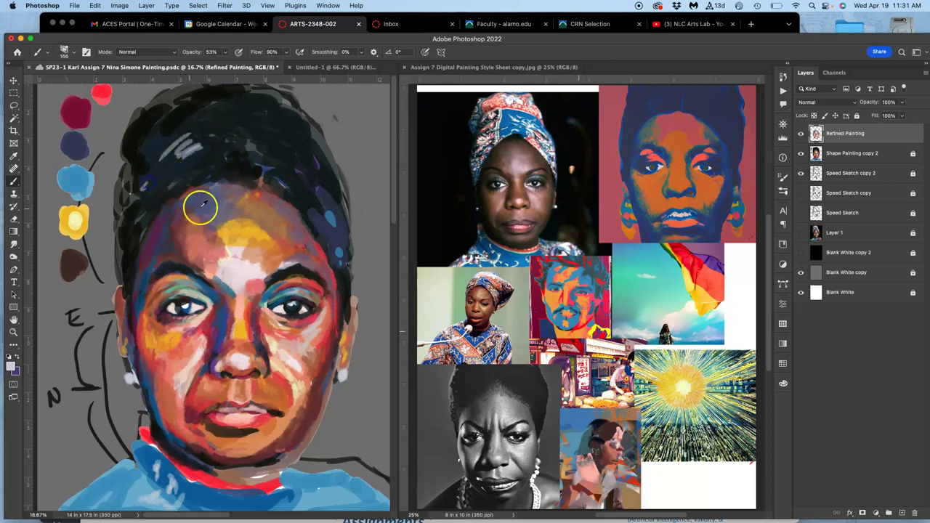
pyautogui.keyDown('alt'); pyautogui.click(231, 205); pyautogui.keyUp('alt')
pyautogui.moveTo(231, 134)
pyautogui.mouseDown()
pyautogui.moveTo(194, 140)
pyautogui.moveTo(203, 117)
pyautogui.mouseUp()
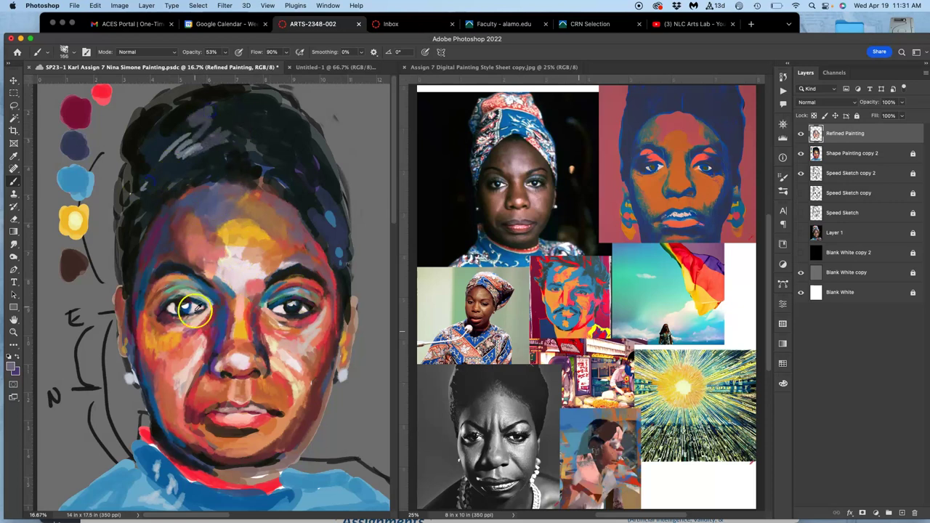
# Add dark red strokes sampled from the face along the hairline and through the upper hair.
pyautogui.keyDown('alt'); pyautogui.click(205, 377); pyautogui.keyUp('alt')
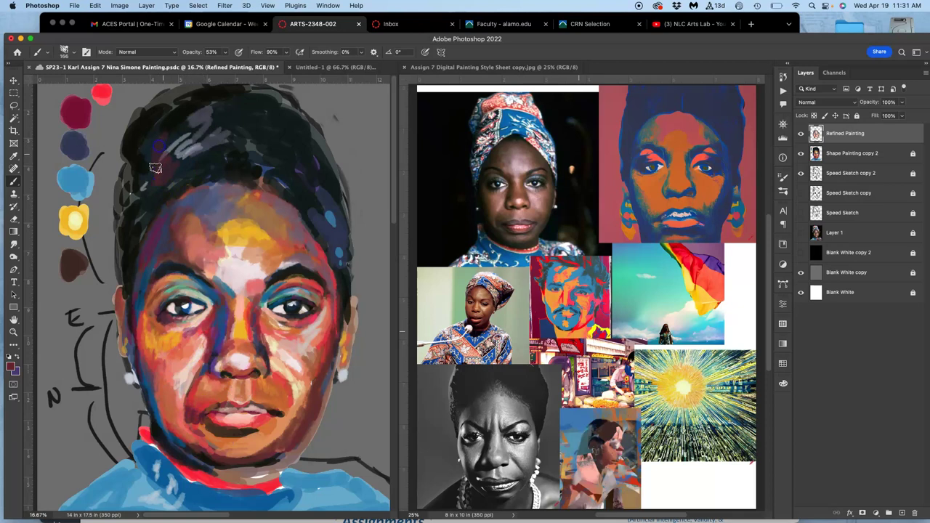
pyautogui.moveTo(161, 197); pyautogui.dragTo(185, 178)
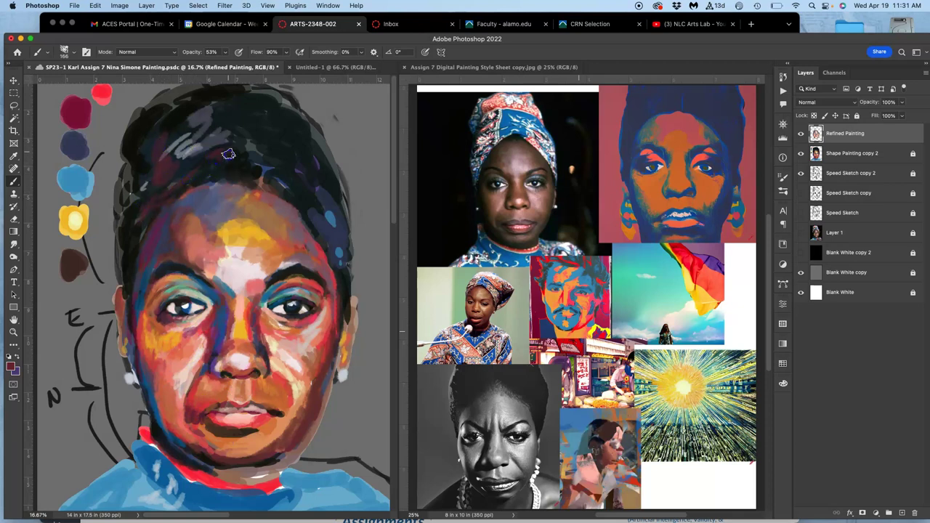
pyautogui.keyDown('alt'); pyautogui.click(306, 247); pyautogui.keyUp('alt')
pyautogui.moveTo(174, 135)
pyautogui.mouseDown()
pyautogui.moveTo(165, 120)
pyautogui.moveTo(179, 135)
pyautogui.mouseUp()
pyautogui.keyDown('alt'); pyautogui.click(88, 113); pyautogui.keyUp('alt')
pyautogui.keyDown('alt'); pyautogui.click(85, 152); pyautogui.keyUp('alt')
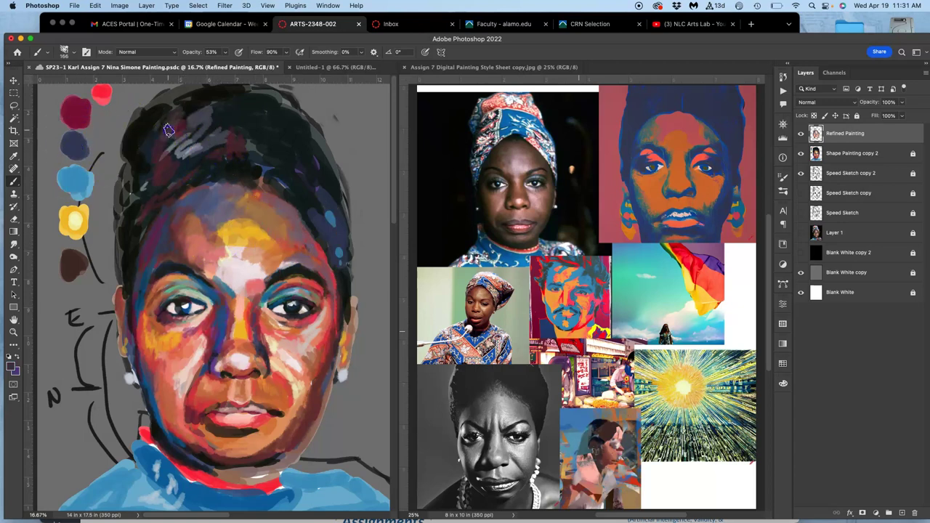
# Paint blue strokes down the left side of the hair with the colour sampled from the reference headwrap.
pyautogui.keyDown('alt'); pyautogui.click(480, 125); pyautogui.keyUp('alt')
pyautogui.click(172, 143)
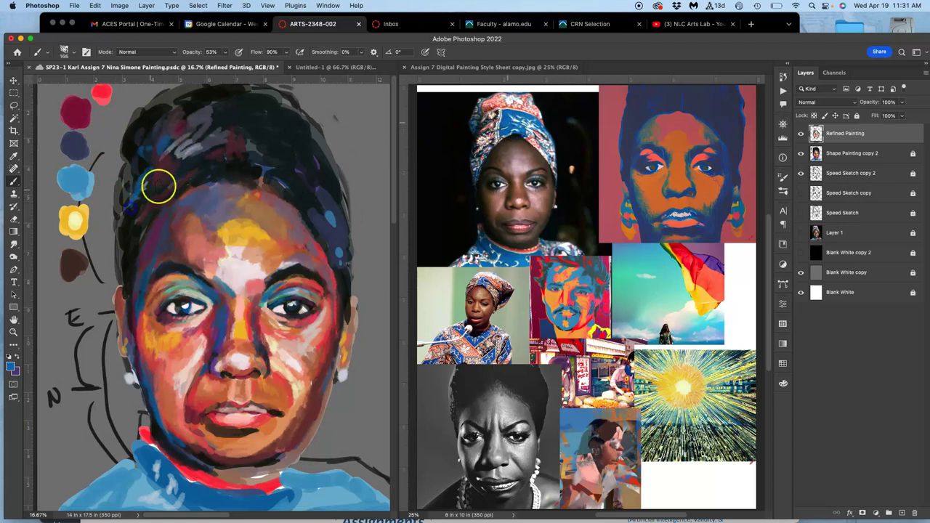
pyautogui.keyDown('alt'); pyautogui.click(131, 281); pyautogui.keyUp('alt')
pyautogui.click(123, 242)
# Paint the outer left edge of the hair with orange sampled from the left cheek.
pyautogui.keyDown('alt'); pyautogui.click(154, 327); pyautogui.keyUp('alt')
pyautogui.keyDown('alt'); pyautogui.click(148, 328); pyautogui.keyUp('alt')
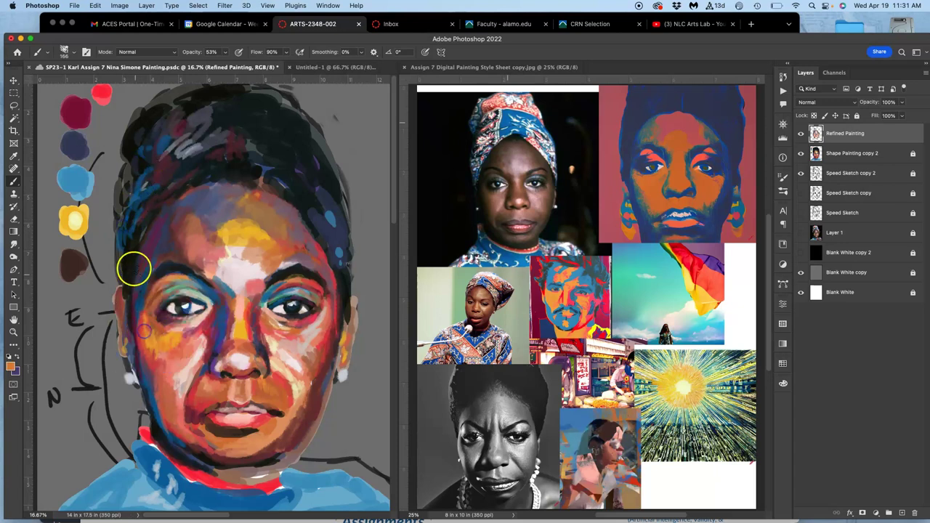
pyautogui.moveTo(127, 173); pyautogui.dragTo(128, 158)
pyautogui.keyDown('alt'); pyautogui.click(147, 171); pyautogui.keyUp('alt')
pyautogui.keyDown('alt'); pyautogui.click(252, 212); pyautogui.keyUp('alt')
pyautogui.keyDown('alt'); pyautogui.click(186, 178); pyautogui.keyUp('alt')
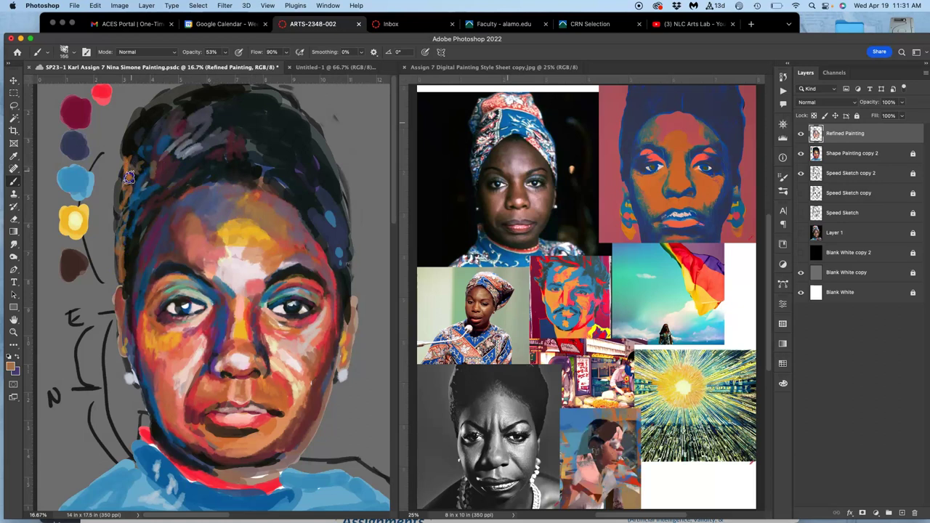
pyautogui.moveTo(127, 201); pyautogui.dragTo(126, 218)
# Blend dark brown from the right cheek and crimson strokes into the left side of the hair.
pyautogui.keyDown('alt'); pyautogui.click(314, 387); pyautogui.keyUp('alt')
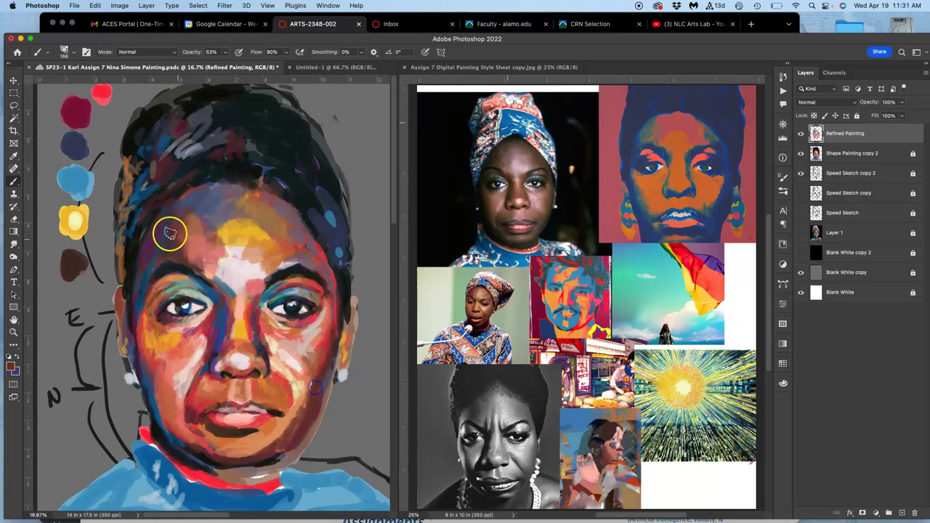
pyautogui.click(157, 196)
pyautogui.click(118, 221)
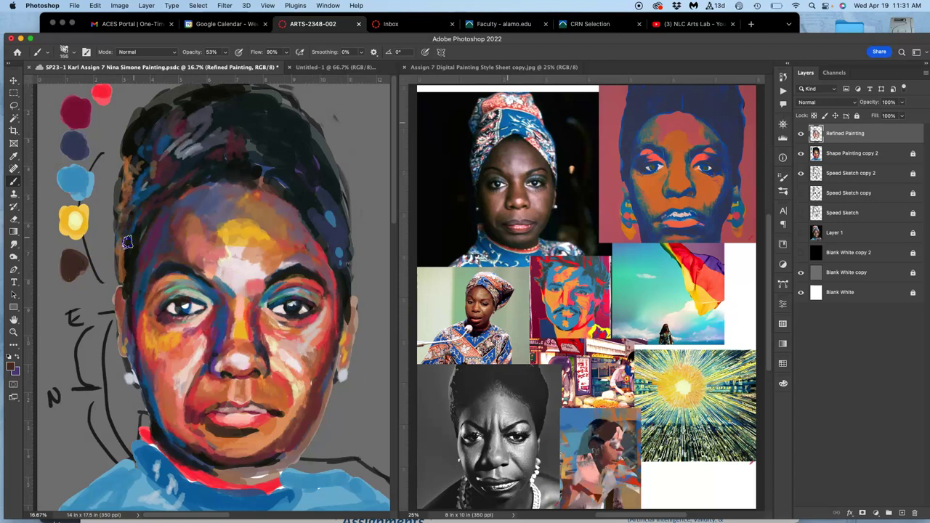
pyautogui.click(139, 197)
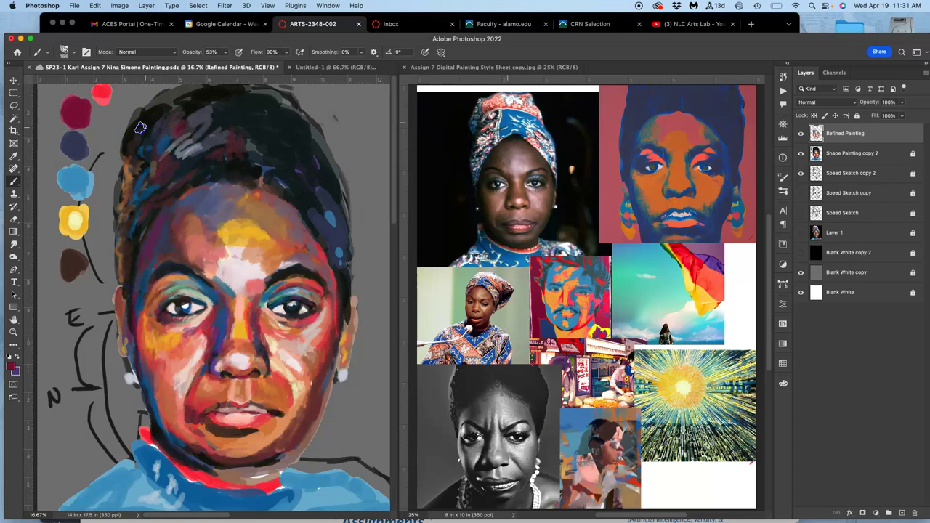
# Add green strokes sampled from the left eyelid across the left side of the hair.
pyautogui.keyDown('alt'); pyautogui.click(188, 161); pyautogui.keyUp('alt')
pyautogui.keyDown('alt'); pyautogui.click(212, 292); pyautogui.keyUp('alt')
pyautogui.keyDown('alt'); pyautogui.click(174, 289); pyautogui.keyUp('alt')
pyautogui.click(167, 156)
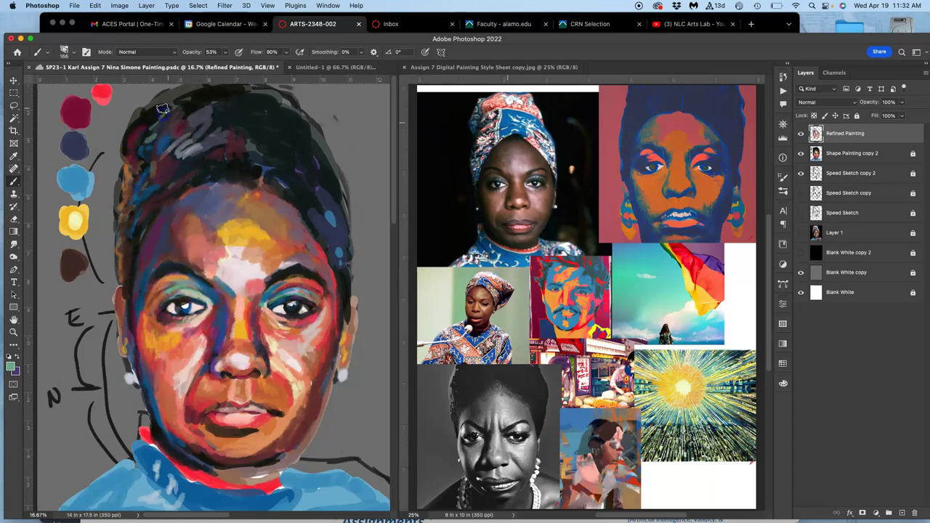
pyautogui.click(144, 151)
pyautogui.click(133, 211)
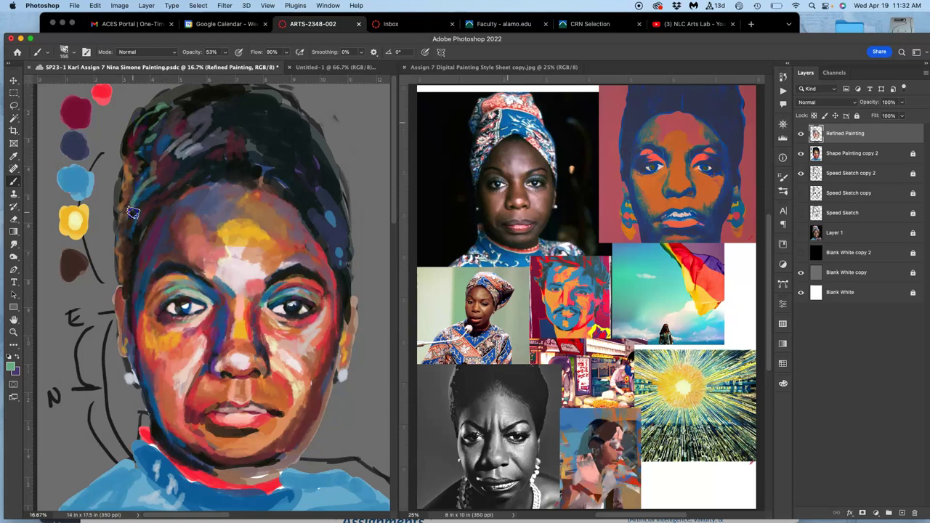
# Add teal strokes to the left side of the hair with colours sampled from the reference images.
pyautogui.keyDown('alt'); pyautogui.click(585, 442); pyautogui.keyUp('alt')
pyautogui.click(131, 174)
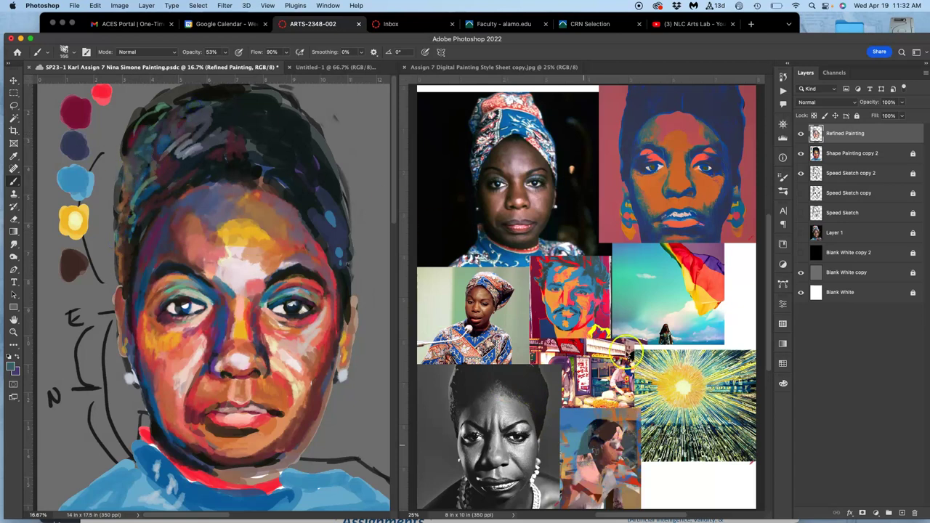
pyautogui.click(149, 142)
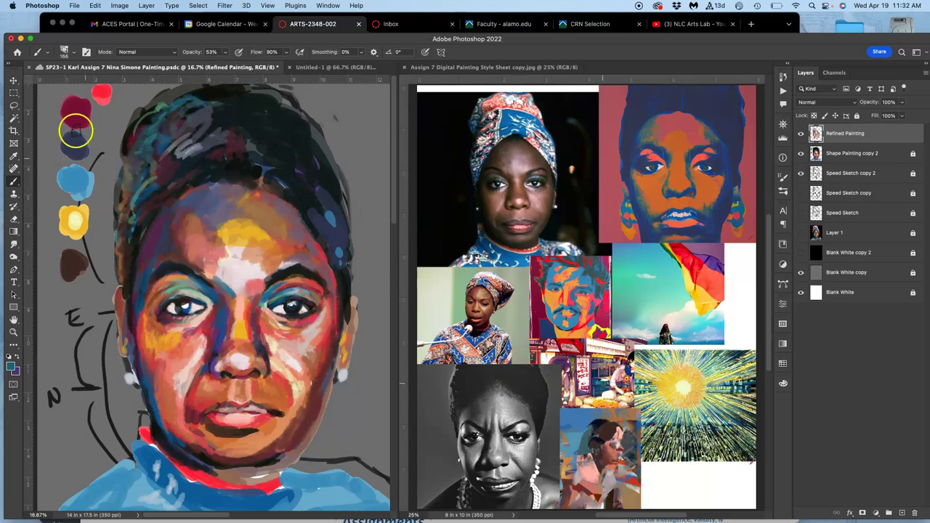
# Lasso a jagged shape over the right side of the hair and forehead, and add a new layer above Refined Painting.
pyautogui.click(14, 106)
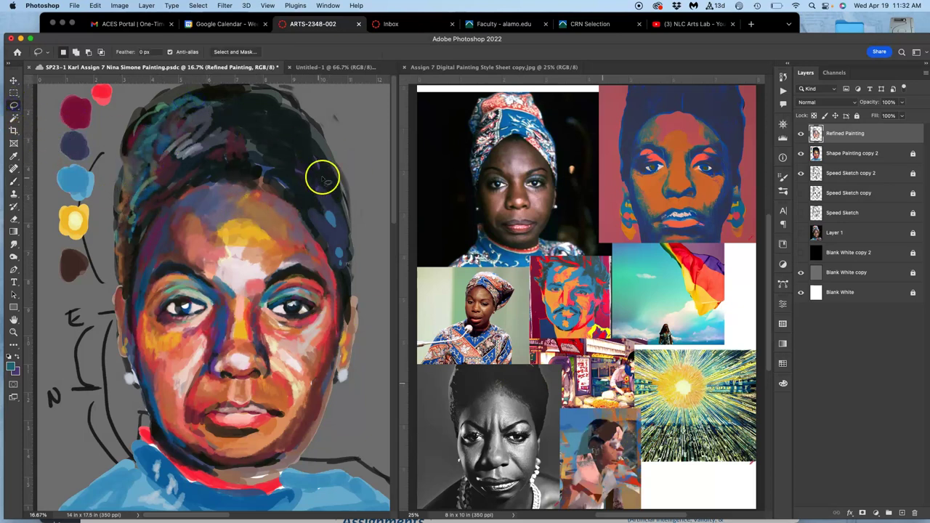
pyautogui.moveTo(244, 174)
pyautogui.mouseDown()
pyautogui.moveTo(266, 195)
pyautogui.moveTo(267, 238)
pyautogui.mouseUp()
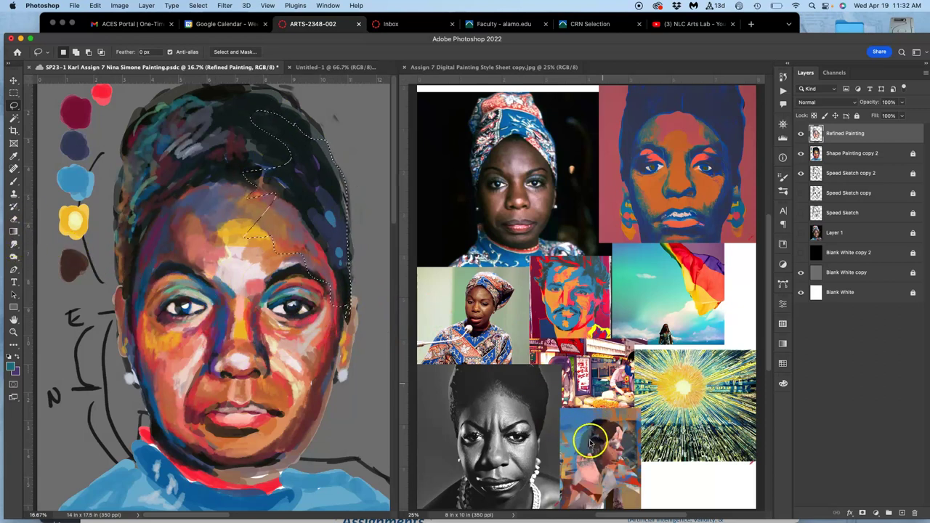
pyautogui.click(13, 183)
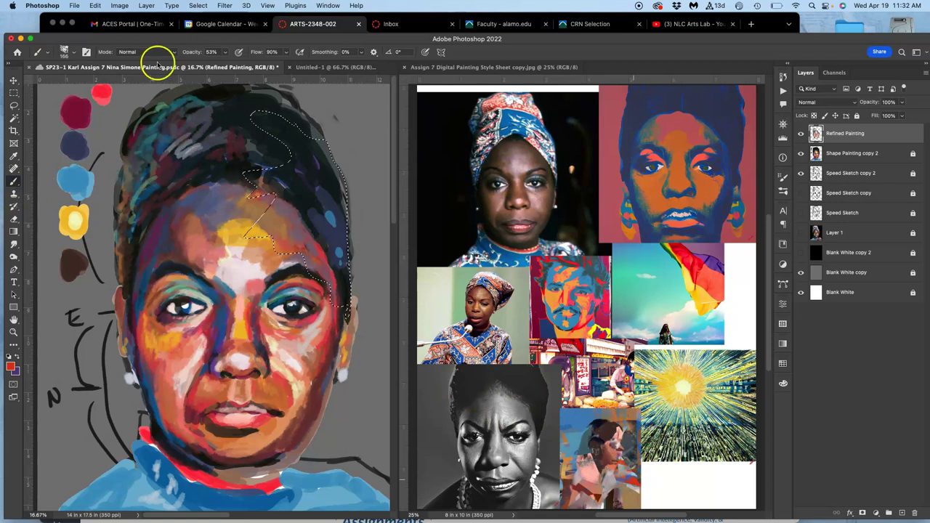
pyautogui.click(901, 513)
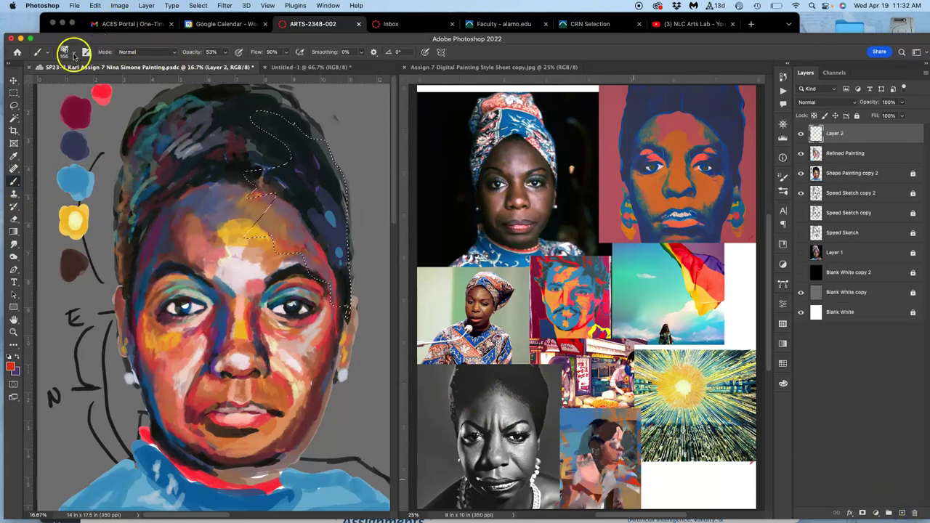
# Fill the selected shape with red and crimson using a much larger brush, deselect it, and compare the painting with the layer hidden.
pyautogui.click(74, 56)
pyautogui.click(282, 129)
pyautogui.moveTo(245, 160)
pyautogui.mouseDown()
pyautogui.moveTo(219, 207)
pyautogui.moveTo(379, 172)
pyautogui.moveTo(335, 262)
pyautogui.moveTo(280, 262)
pyautogui.mouseUp()
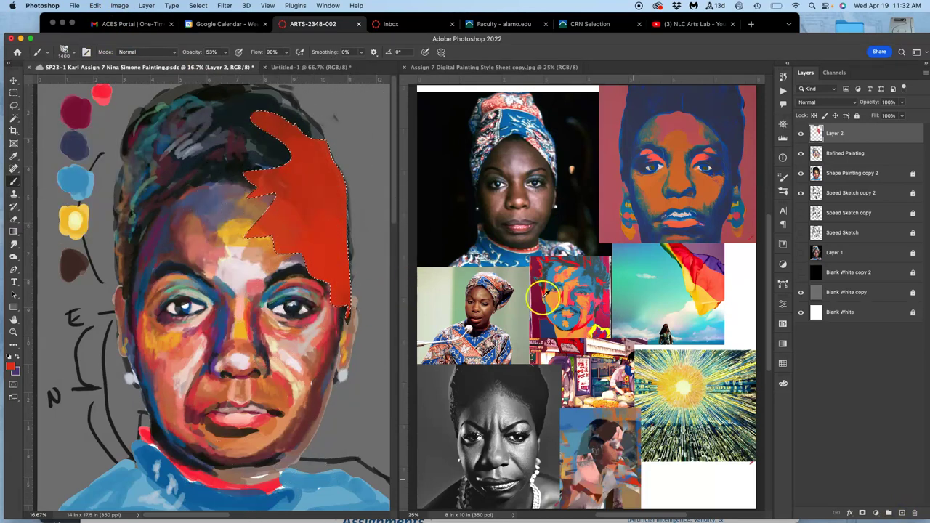
pyautogui.moveTo(330, 231)
pyautogui.mouseDown()
pyautogui.moveTo(252, 287)
pyautogui.moveTo(275, 224)
pyautogui.moveTo(314, 222)
pyautogui.moveTo(313, 332)
pyautogui.mouseUp()
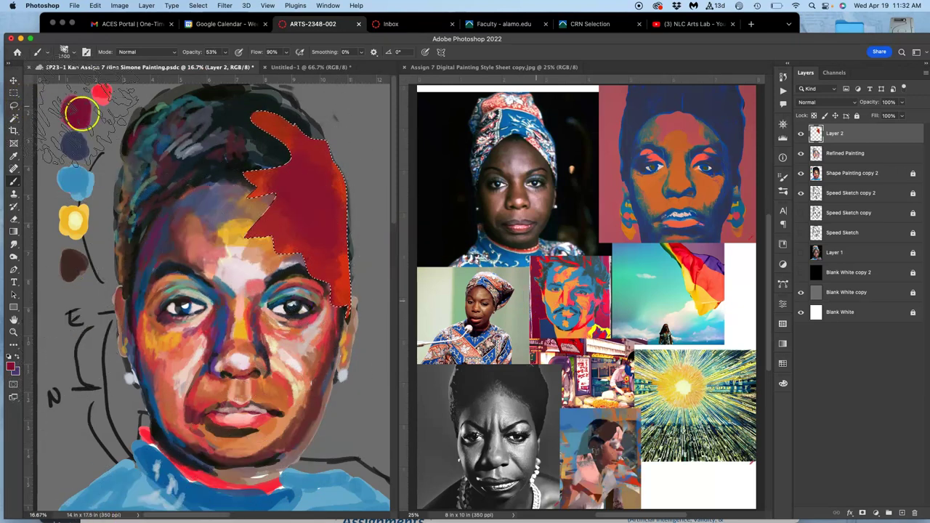
pyautogui.press('super+d')
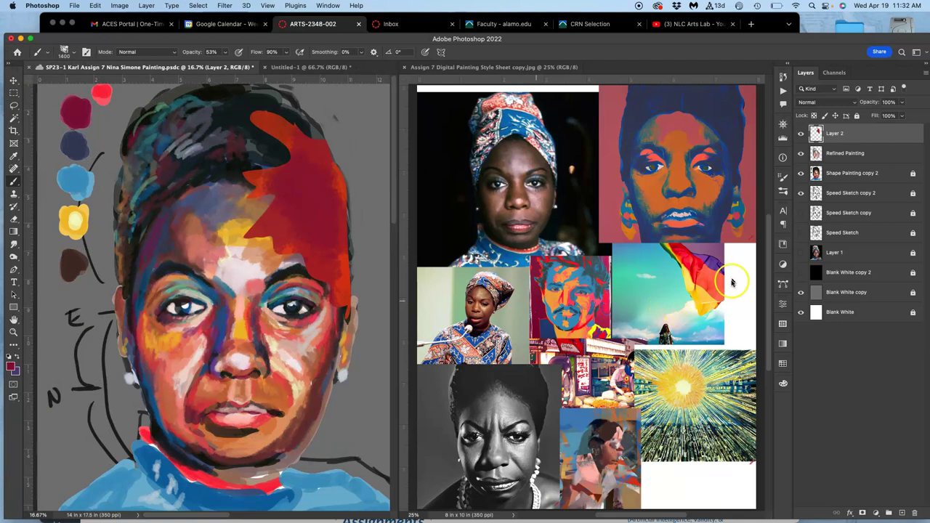
pyautogui.click(802, 133)
pyautogui.click(802, 133)
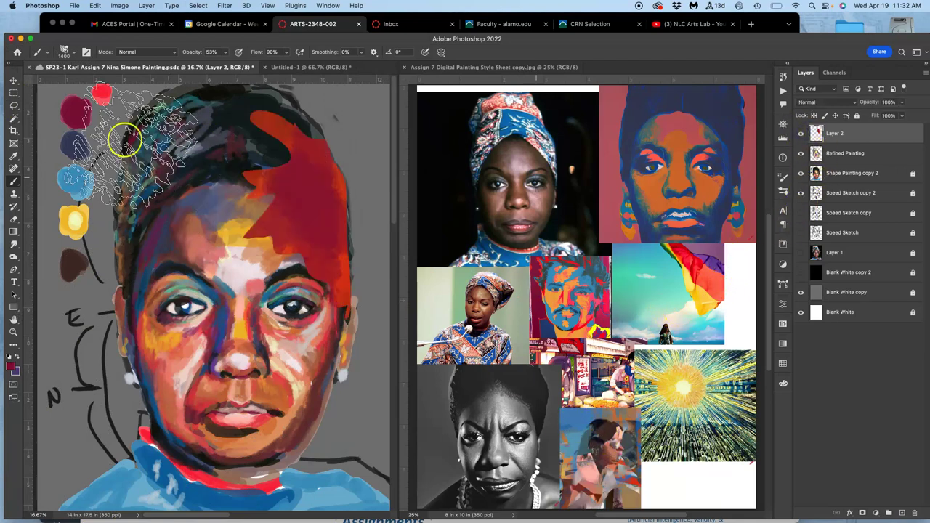
# Move the red shape down over the right cheek and rotate it about 21 degrees.
pyautogui.click(13, 81)
pyautogui.moveTo(274, 185); pyautogui.dragTo(295, 279)
pyautogui.press('super+t')
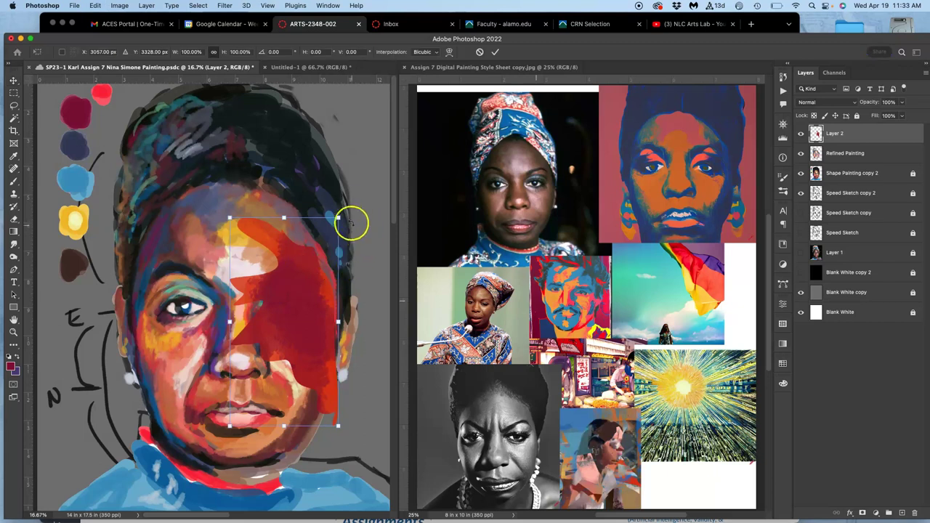
pyautogui.moveTo(349, 210); pyautogui.dragTo(376, 252)
pyautogui.moveTo(307, 307); pyautogui.dragTo(303, 365)
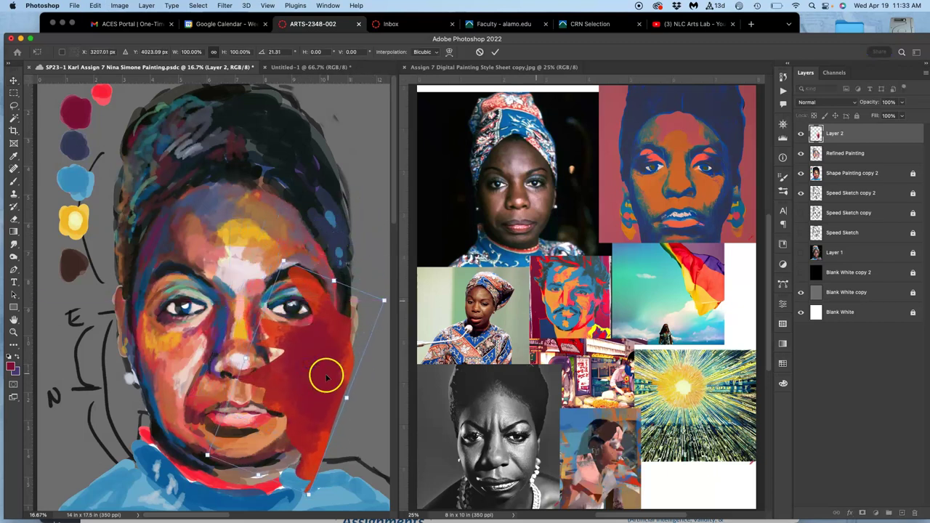
pyautogui.press('Return')
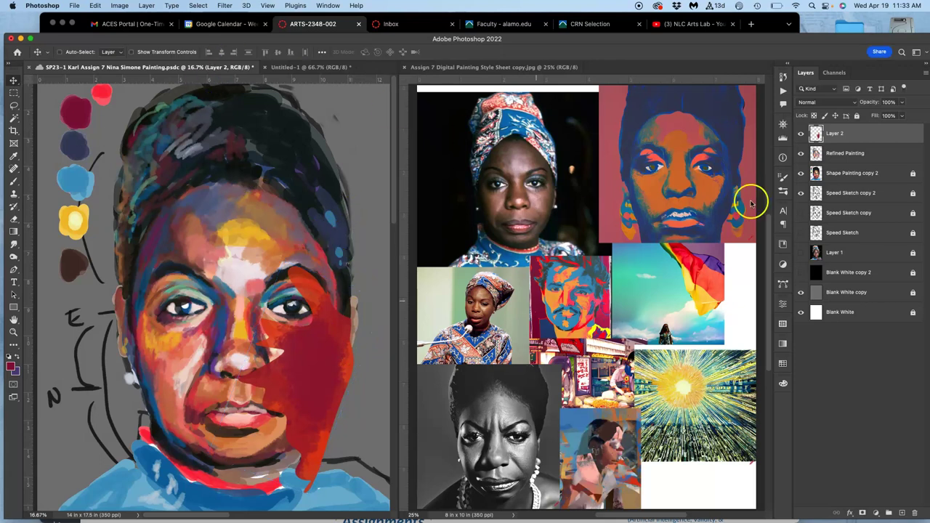
# Set Layer 2 to the Screen blend mode and reposition the red shape over the right side of the face.
pyautogui.click(826, 102)
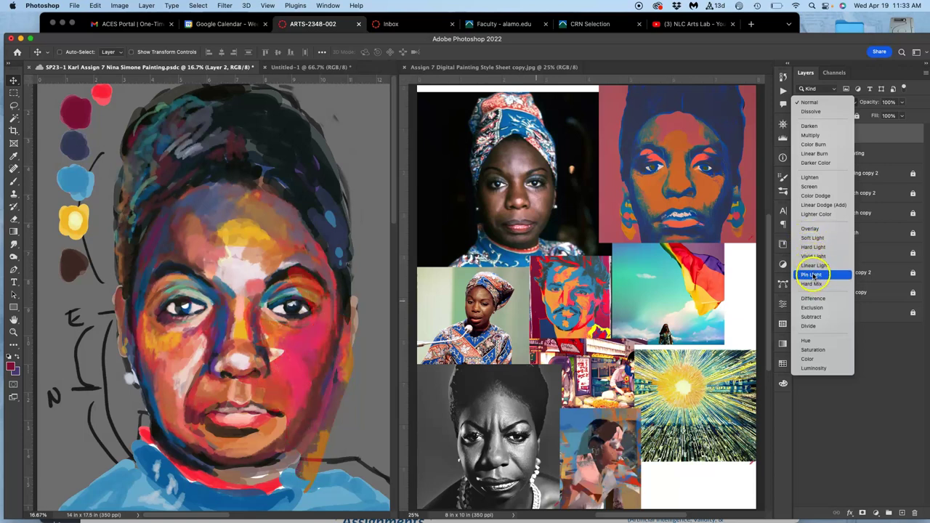
pyautogui.click(818, 188)
pyautogui.moveTo(364, 336)
pyautogui.mouseDown()
pyautogui.moveTo(333, 326)
pyautogui.moveTo(295, 197)
pyautogui.moveTo(321, 175)
pyautogui.moveTo(335, 202)
pyautogui.moveTo(335, 190)
pyautogui.moveTo(271, 158)
pyautogui.moveTo(329, 333)
pyautogui.moveTo(321, 445)
pyautogui.moveTo(210, 445)
pyautogui.moveTo(260, 317)
pyautogui.moveTo(346, 268)
pyautogui.moveTo(311, 374)
pyautogui.moveTo(319, 382)
pyautogui.moveTo(346, 358)
pyautogui.moveTo(328, 361)
pyautogui.moveTo(329, 311)
pyautogui.mouseUp()
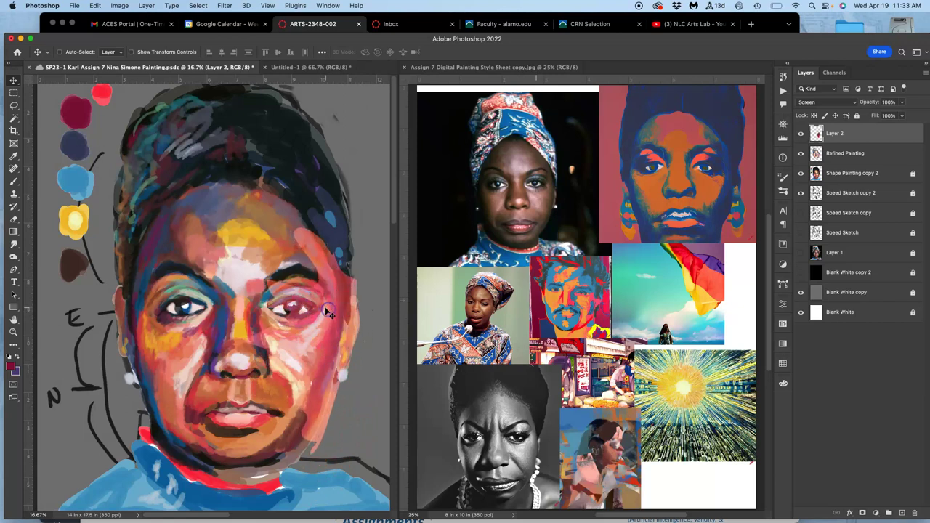